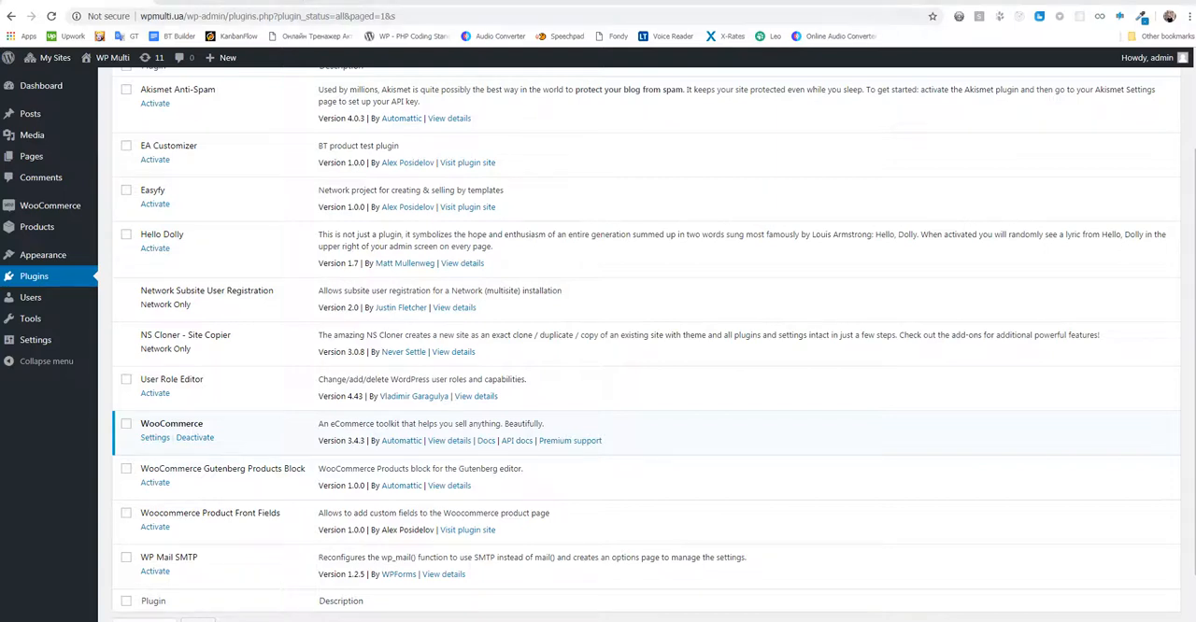
- Check the product's storefront page and activate the Woocommerce Product Front Fields plugin
left_click(219, 3)
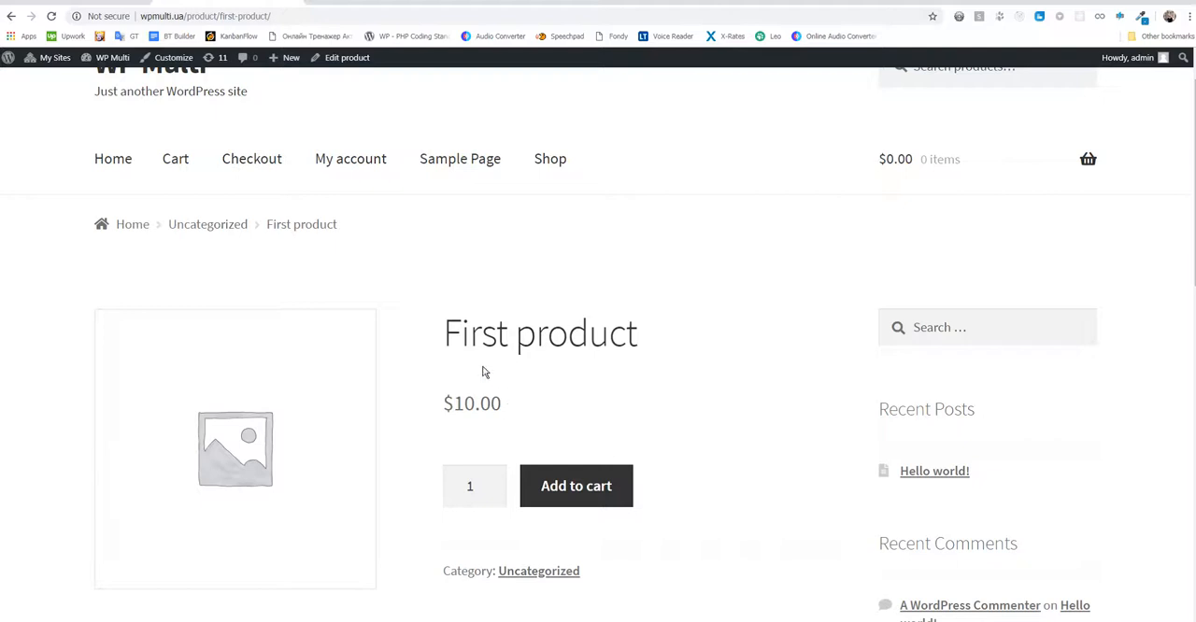
left_click(98, 7)
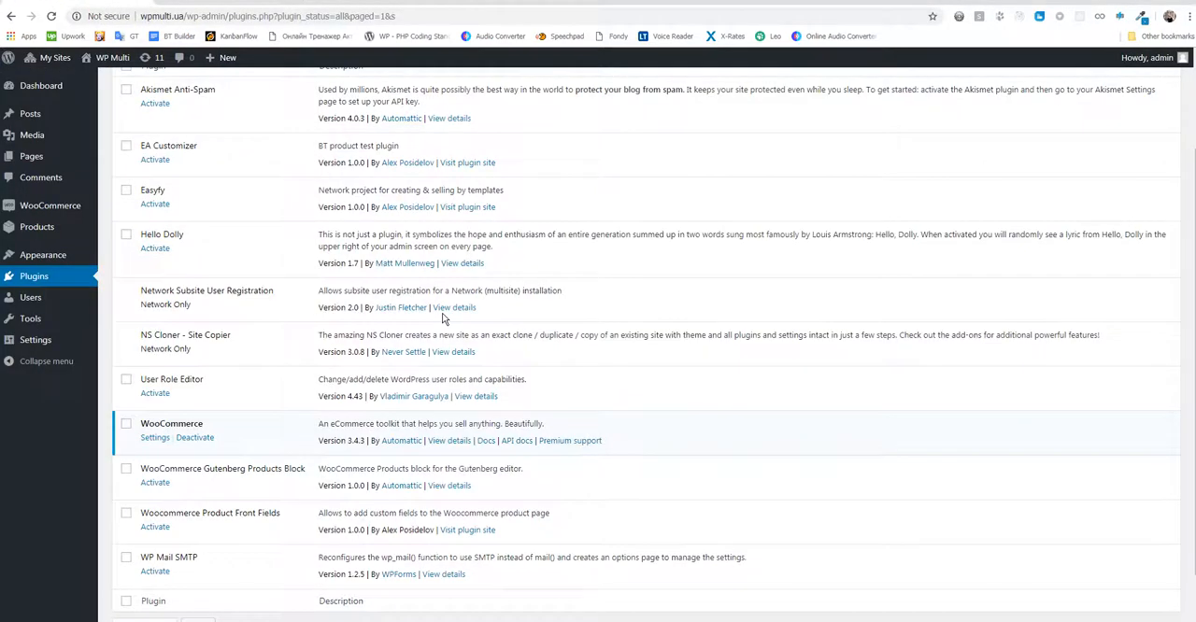
left_click(156, 527)
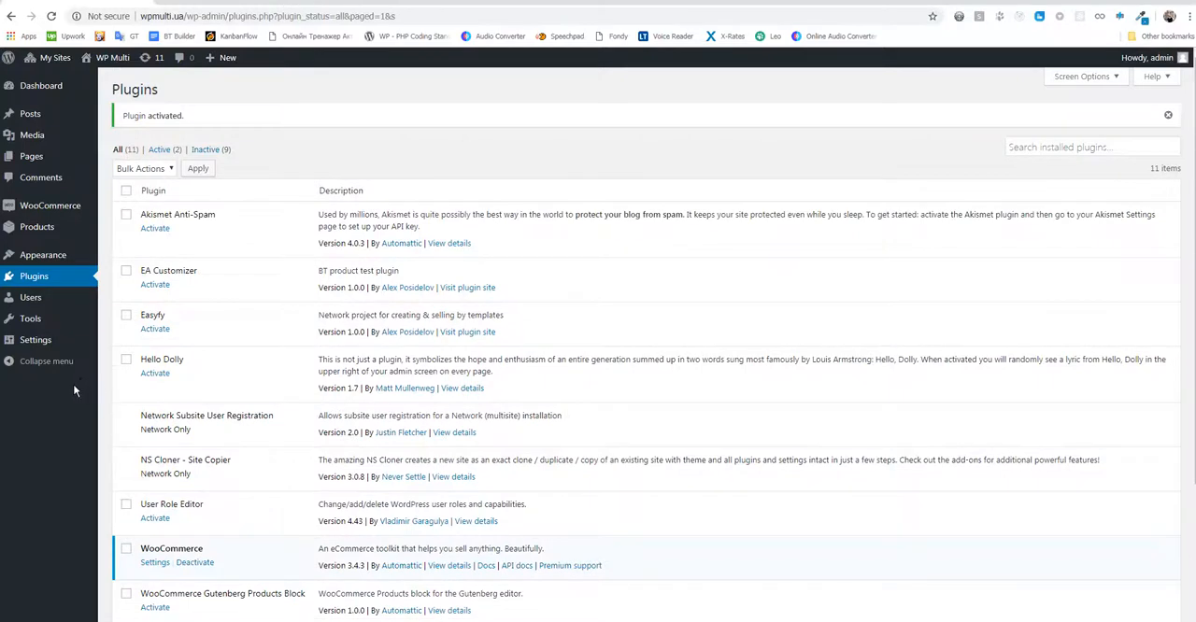
- Start a new WPF field for products and title it "Field test 1"
mouse_move(42, 234)
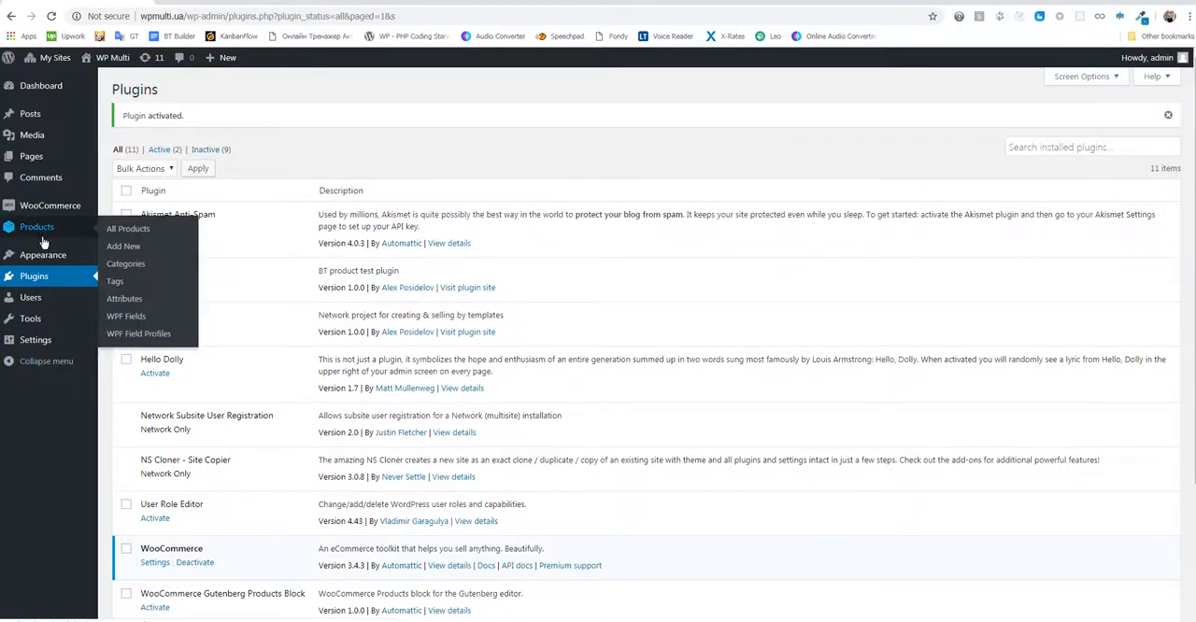
left_click(134, 319)
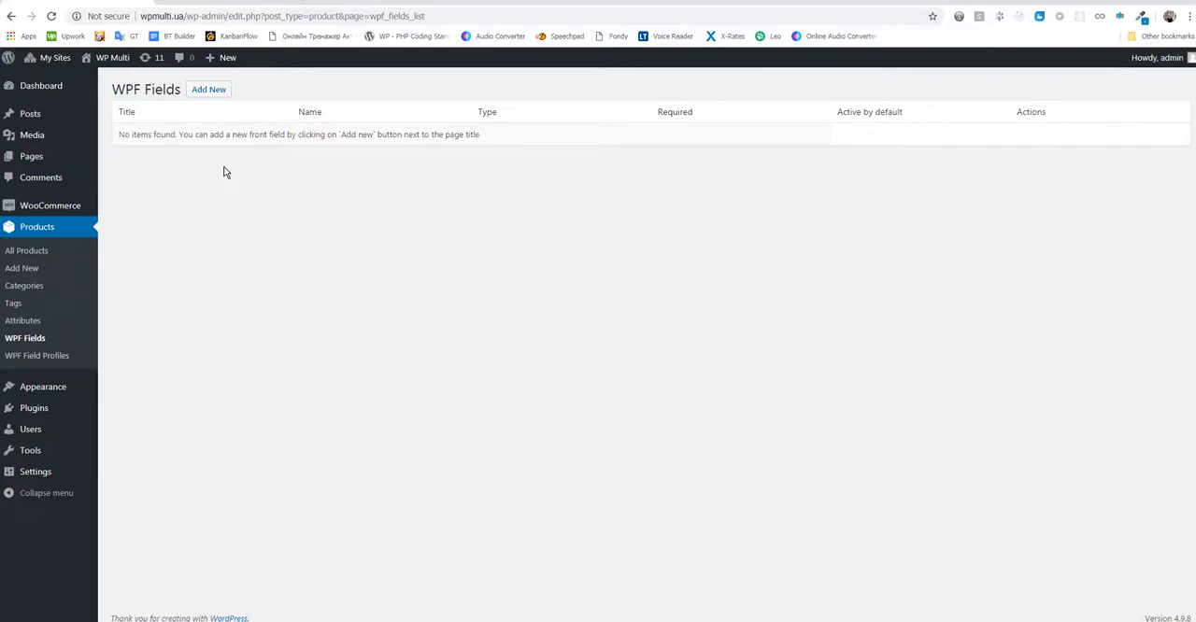
left_click(207, 91)
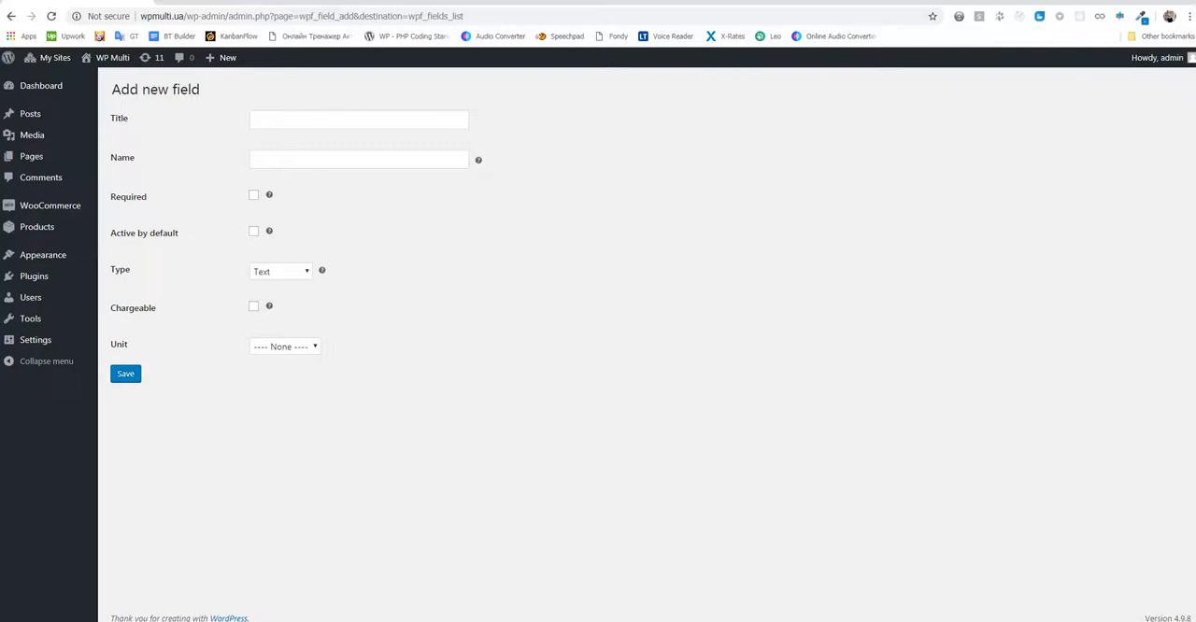
left_click(279, 123)
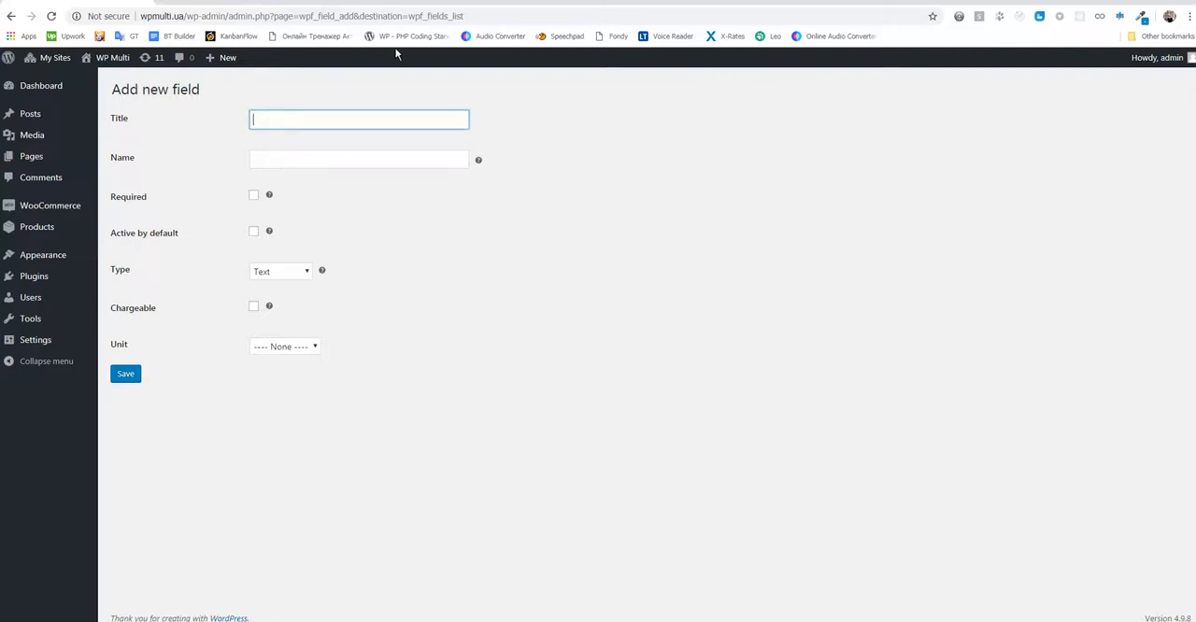
type("Field test 1")
key("Tab")
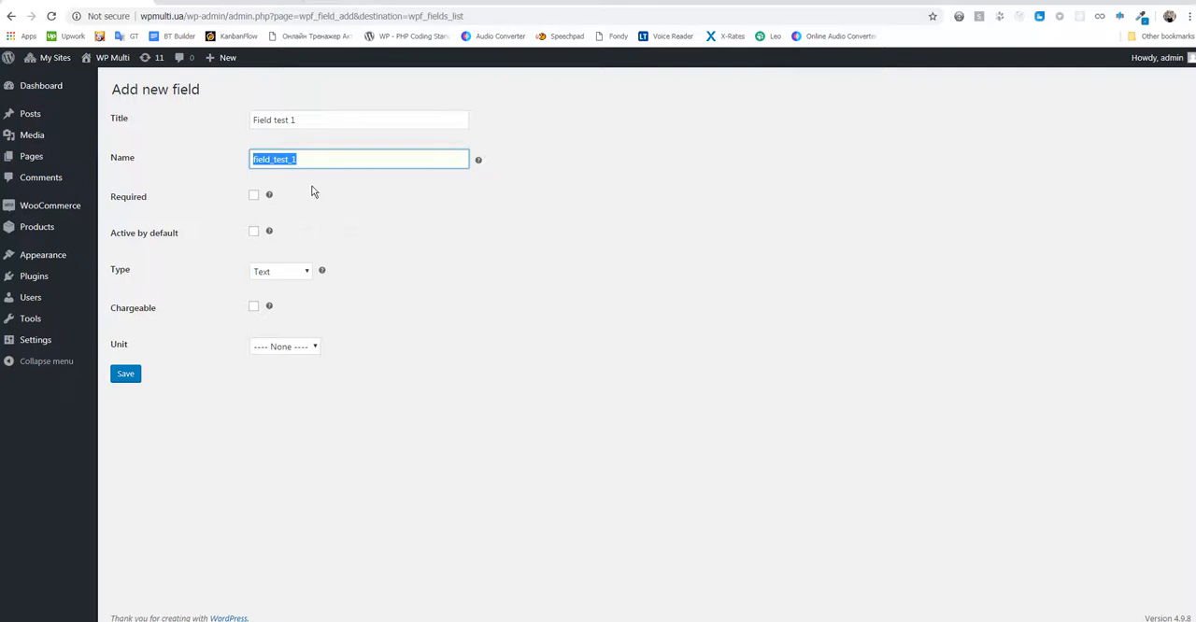
- Make the field required and active by default, keeping its type as Text
left_click(254, 196)
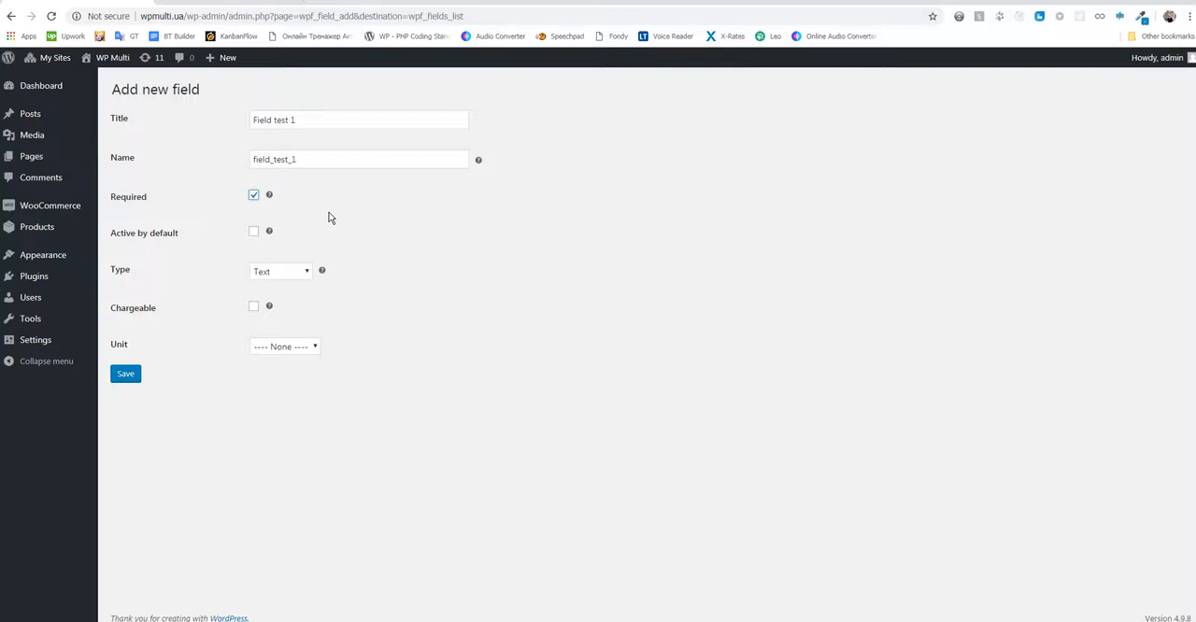
left_click_drag(178, 235, 111, 236)
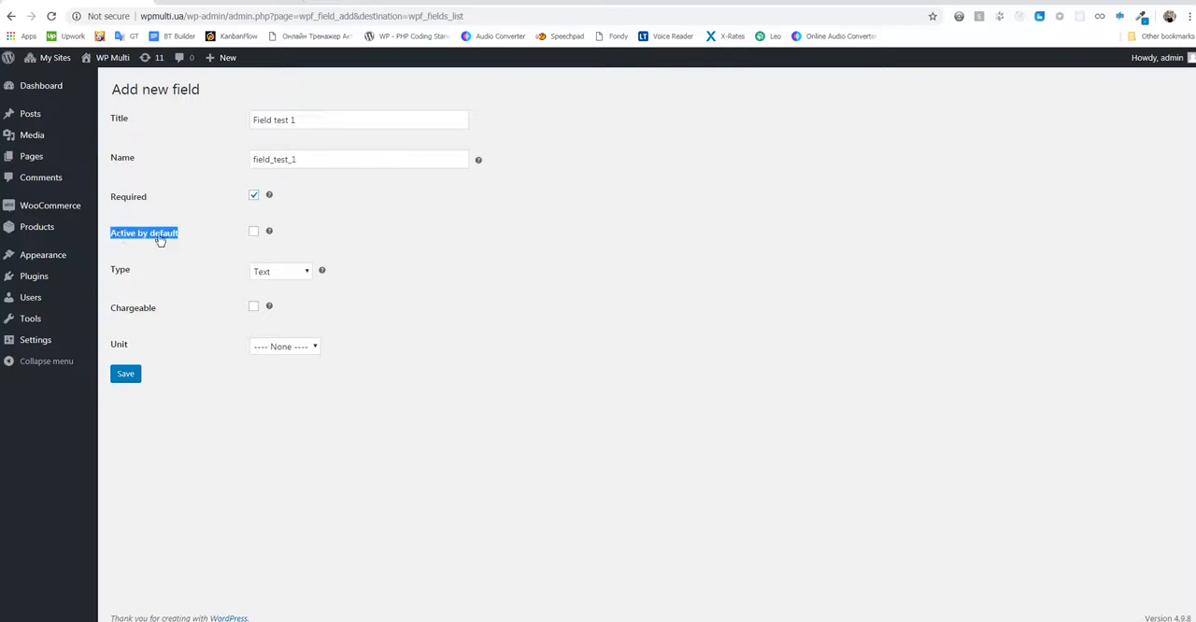
left_click(386, 236)
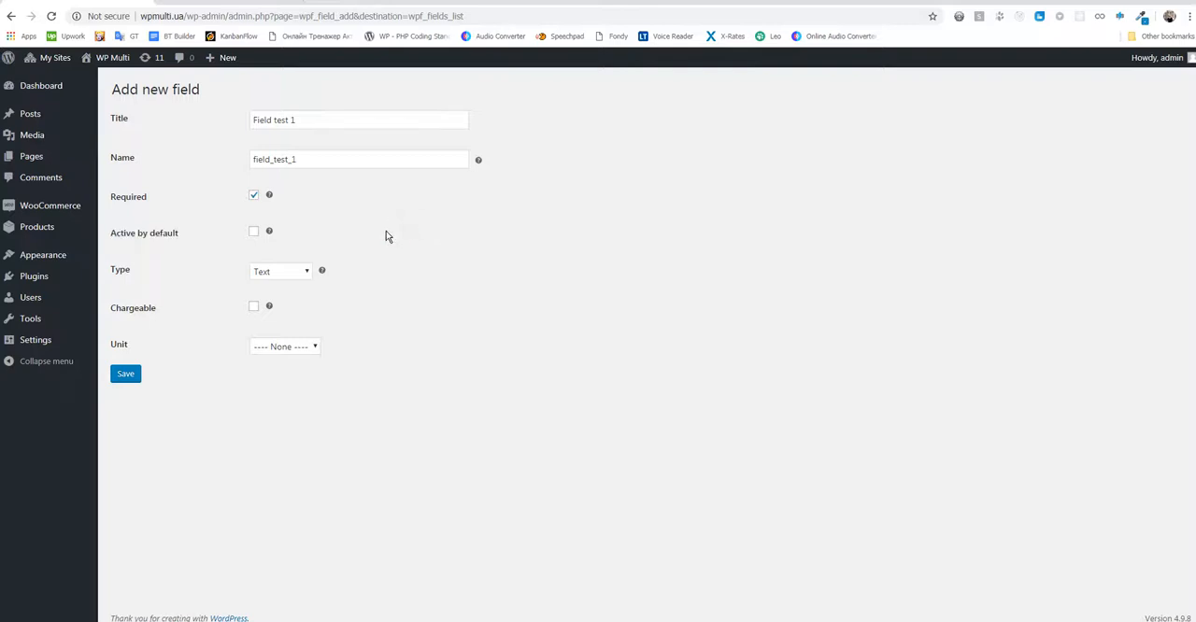
left_click(254, 233)
left_click(304, 272)
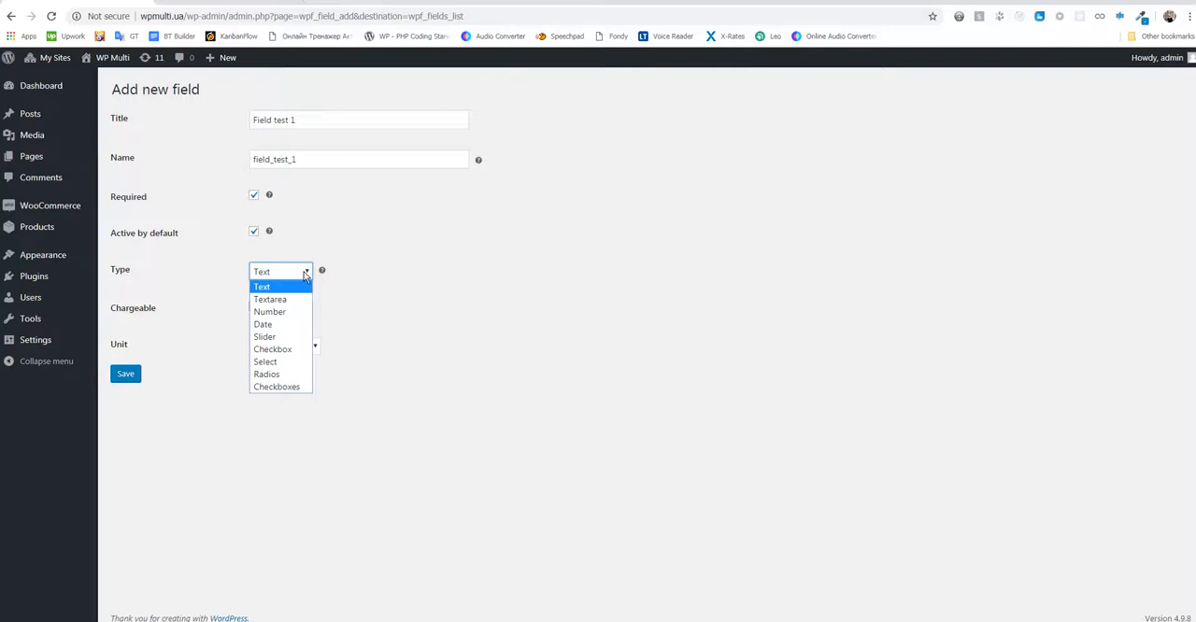
left_click(305, 272)
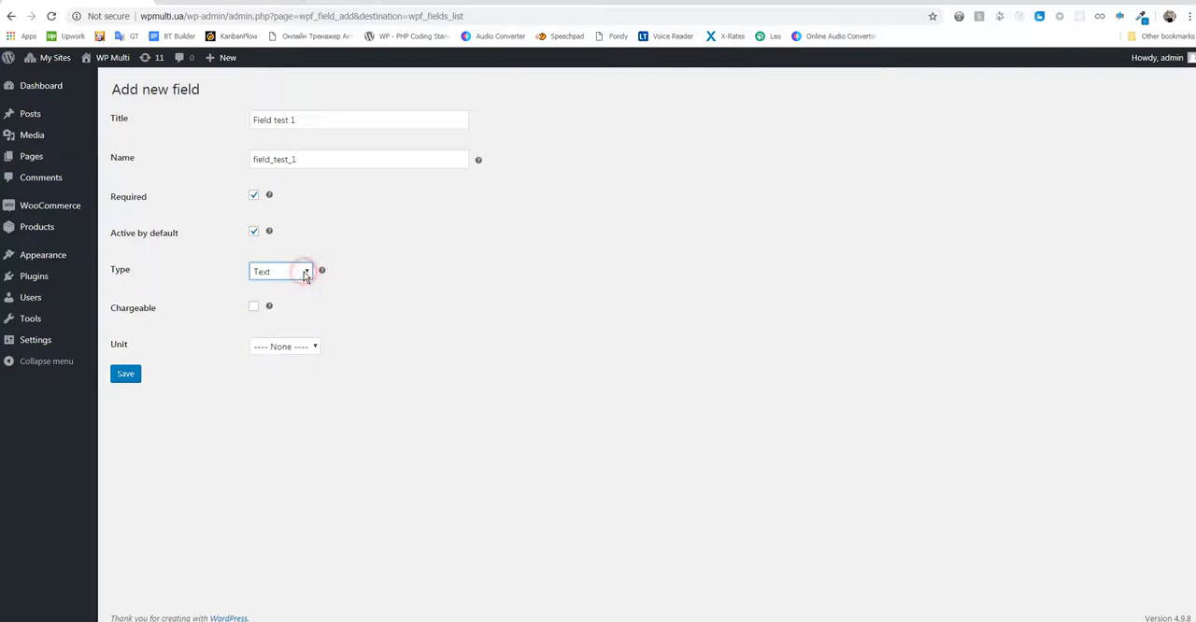
left_click(395, 235)
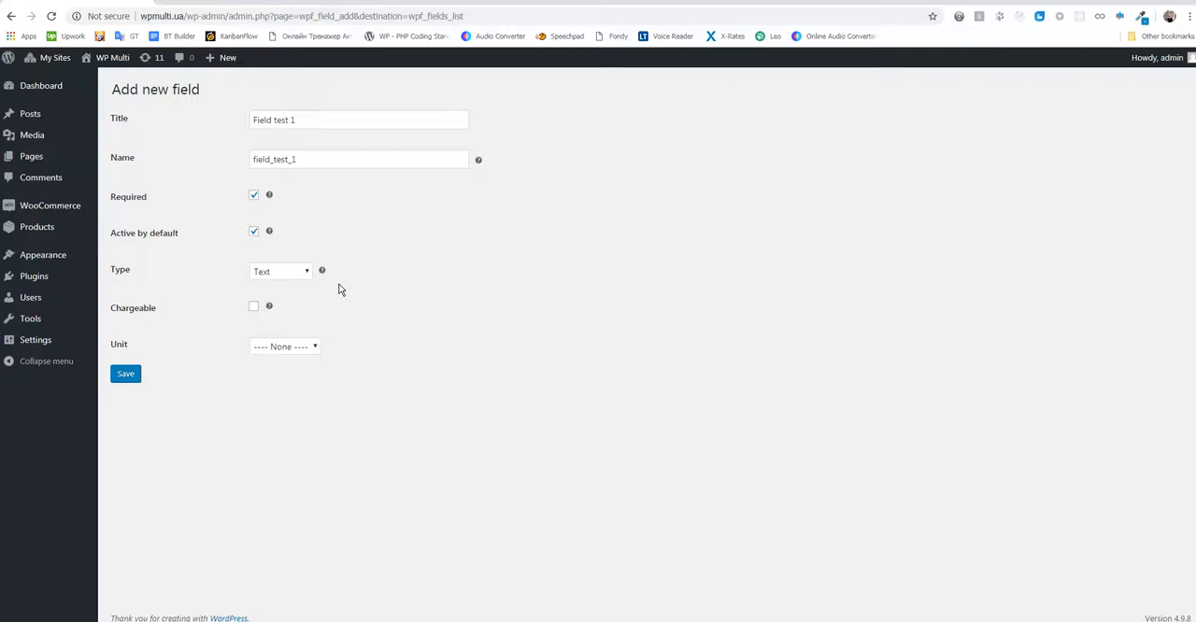
- Make the field chargeable with the Fixed charge type and a charge of 5.00
left_click(138, 316)
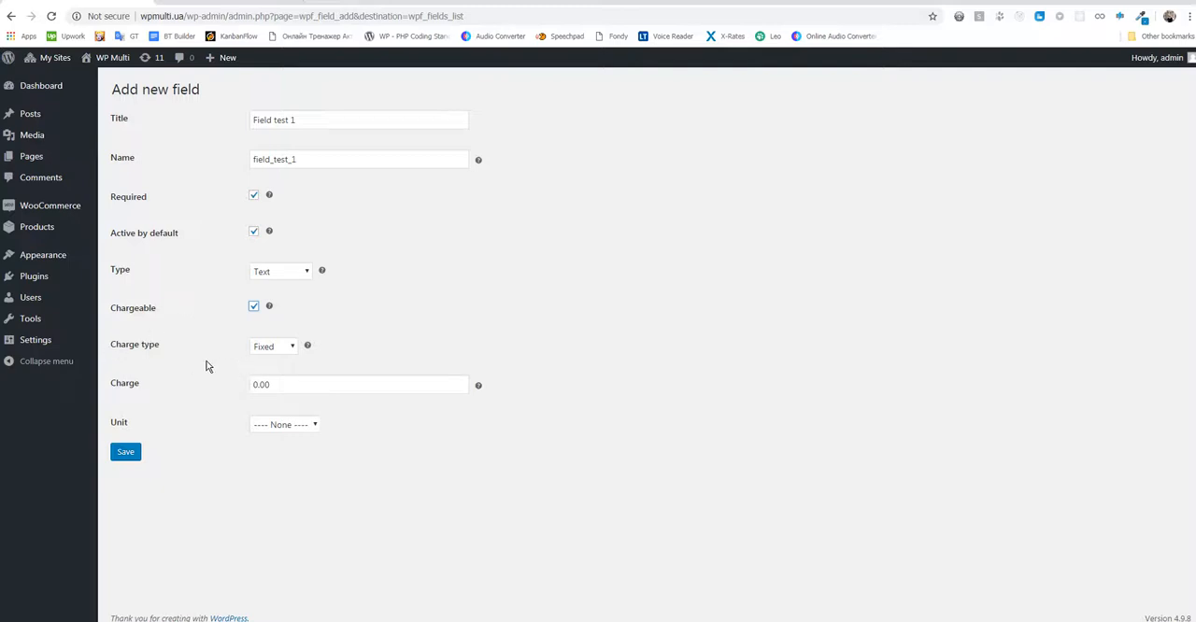
left_click(293, 348)
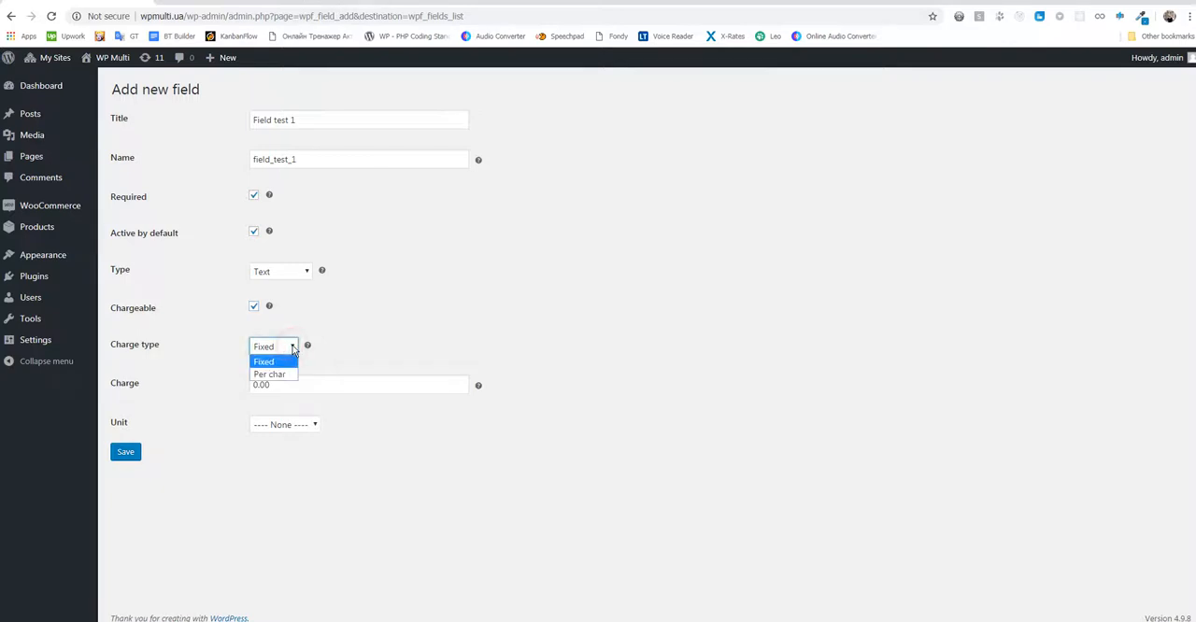
left_click(292, 350)
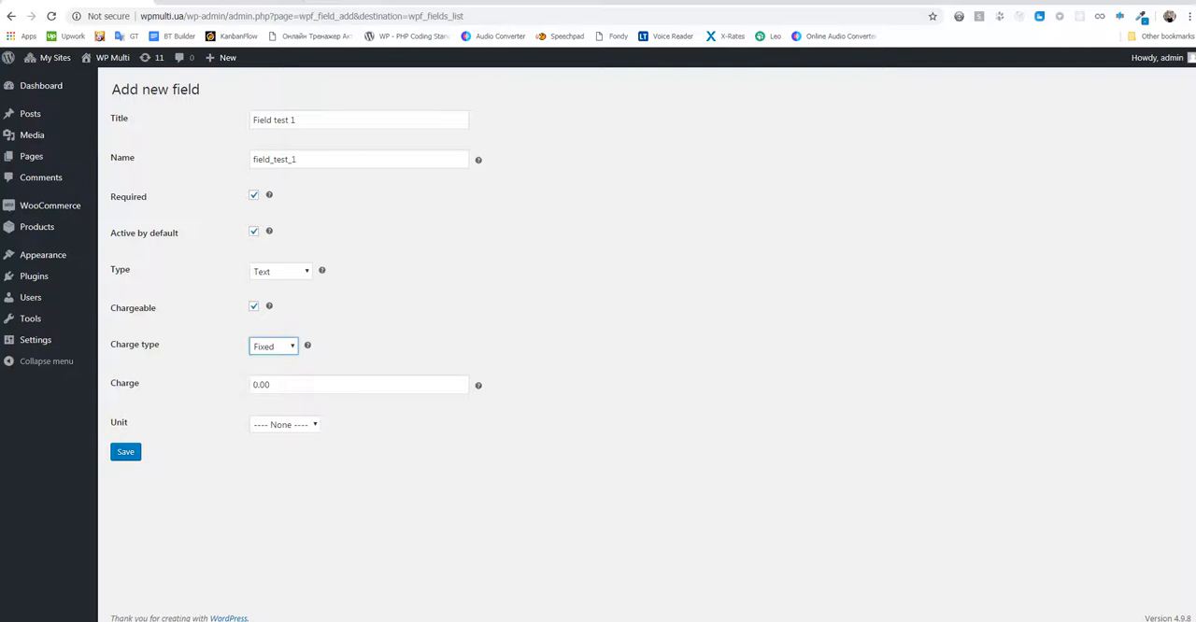
left_click(256, 383)
type("2")
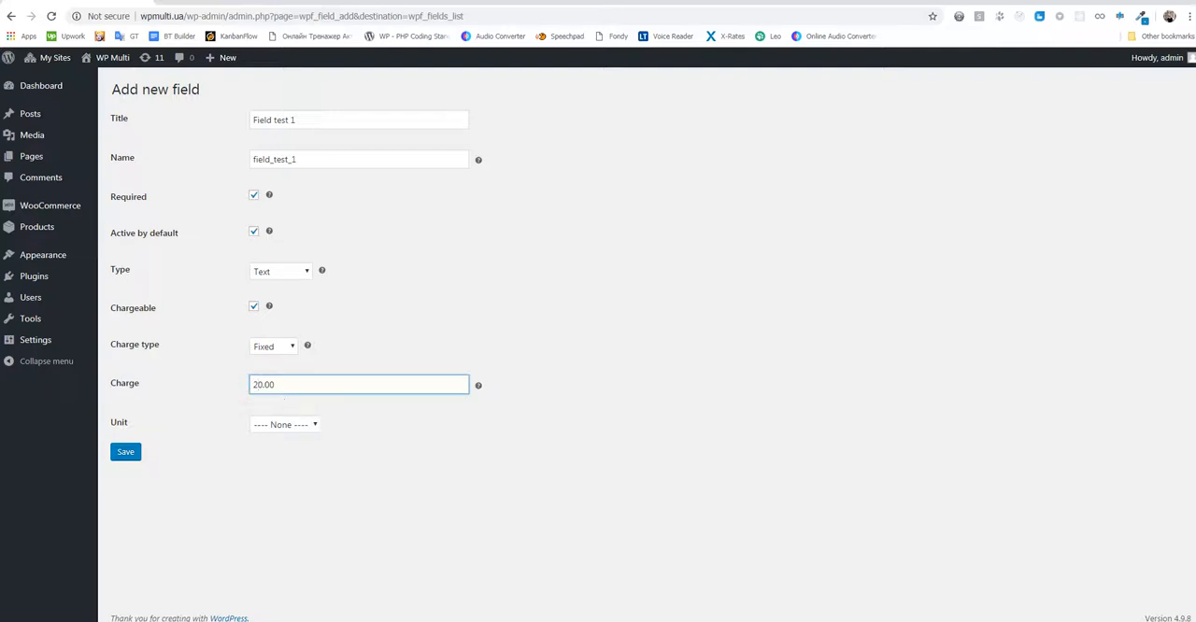
left_click(289, 348)
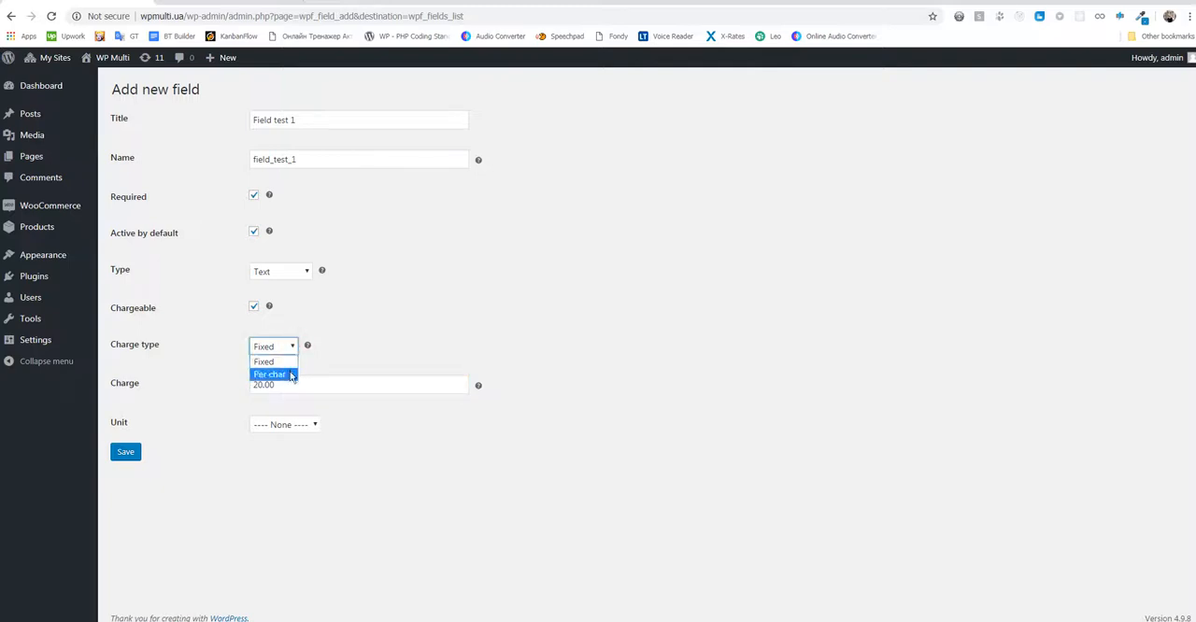
left_click(293, 347)
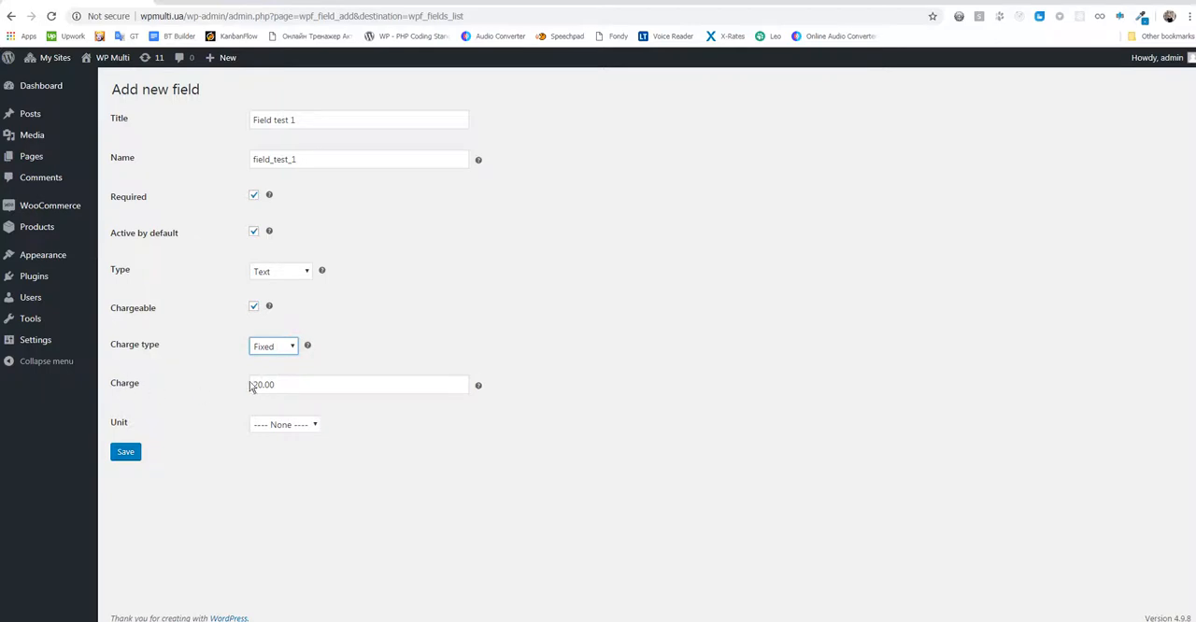
left_click_drag(264, 384, 245, 391)
type("1")
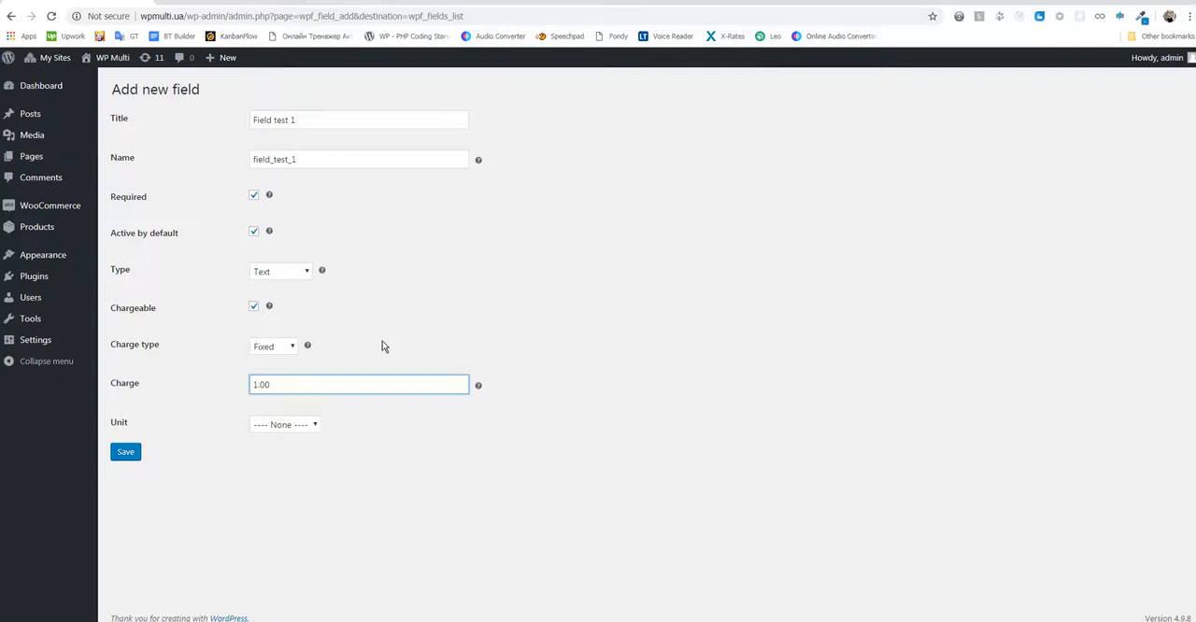
left_click_drag(251, 384, 258, 384)
type("5")
- Review the available units, keep the unit at None and save the field
left_click(313, 426)
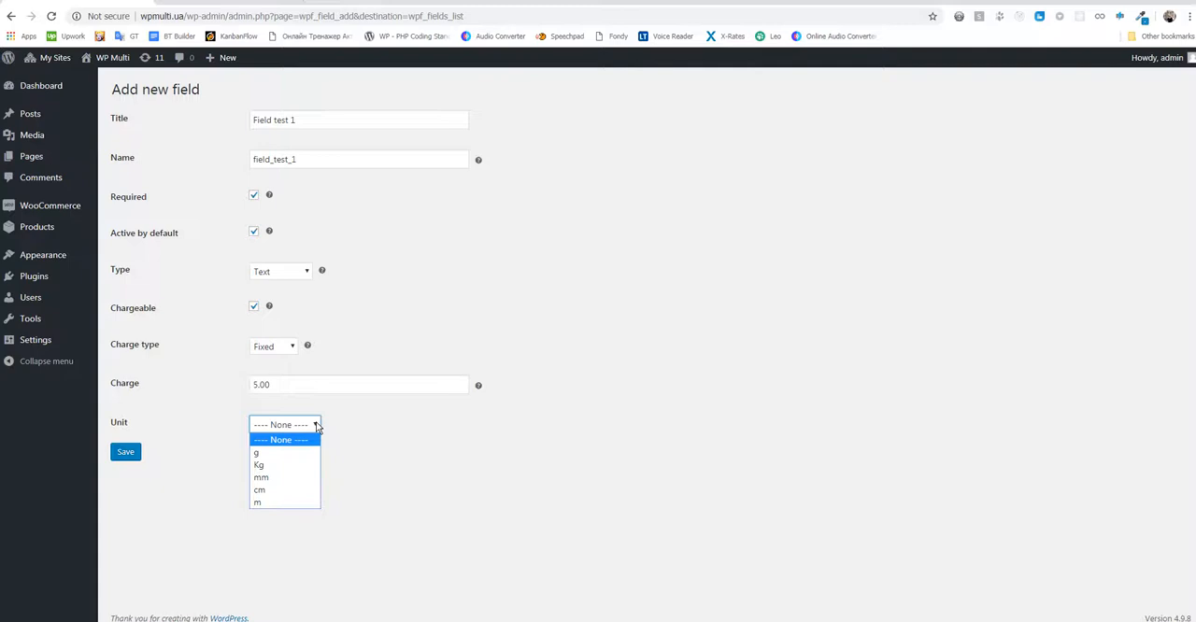
left_click(317, 425)
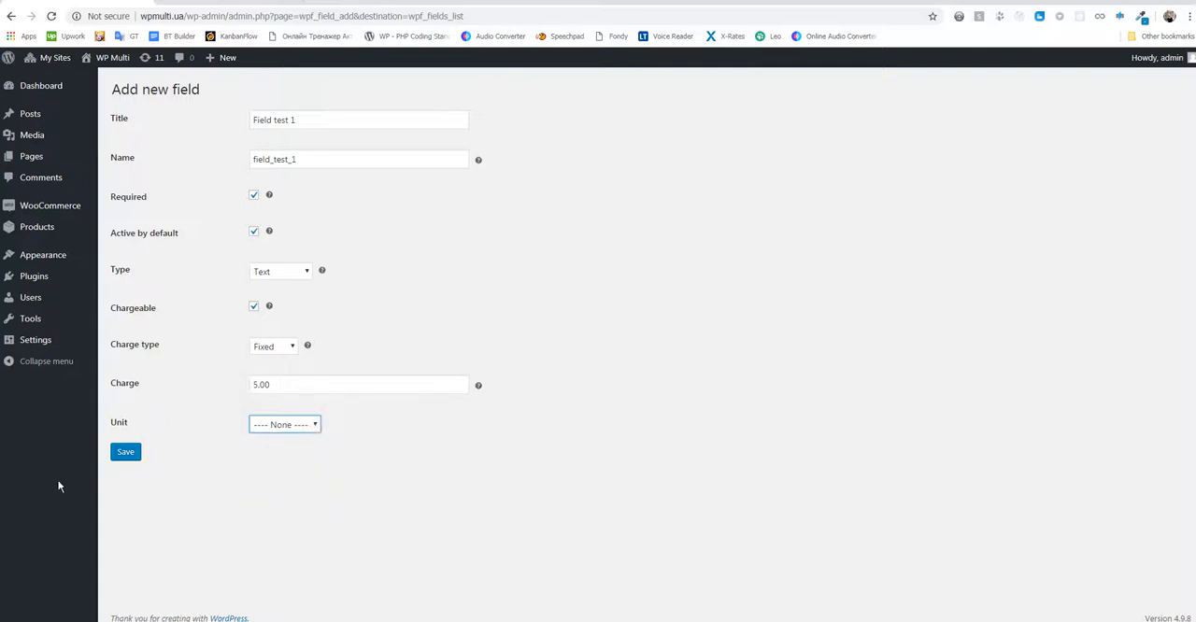
left_click(128, 454)
left_click(128, 453)
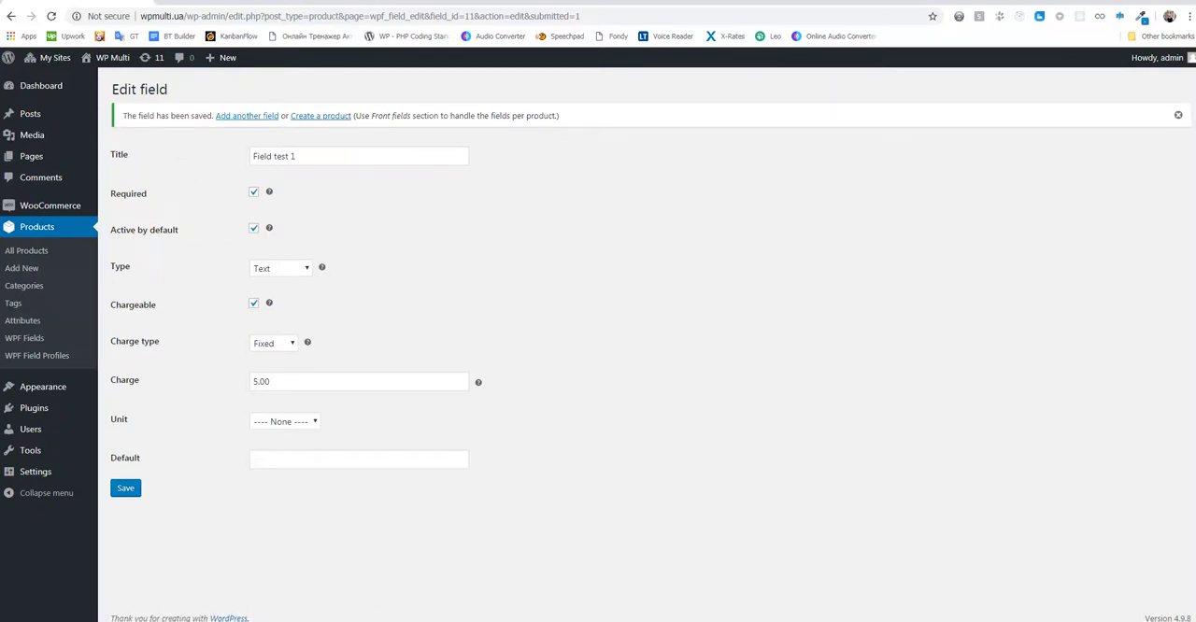
- Start another new field and title it "Field test 2"
left_click(249, 116)
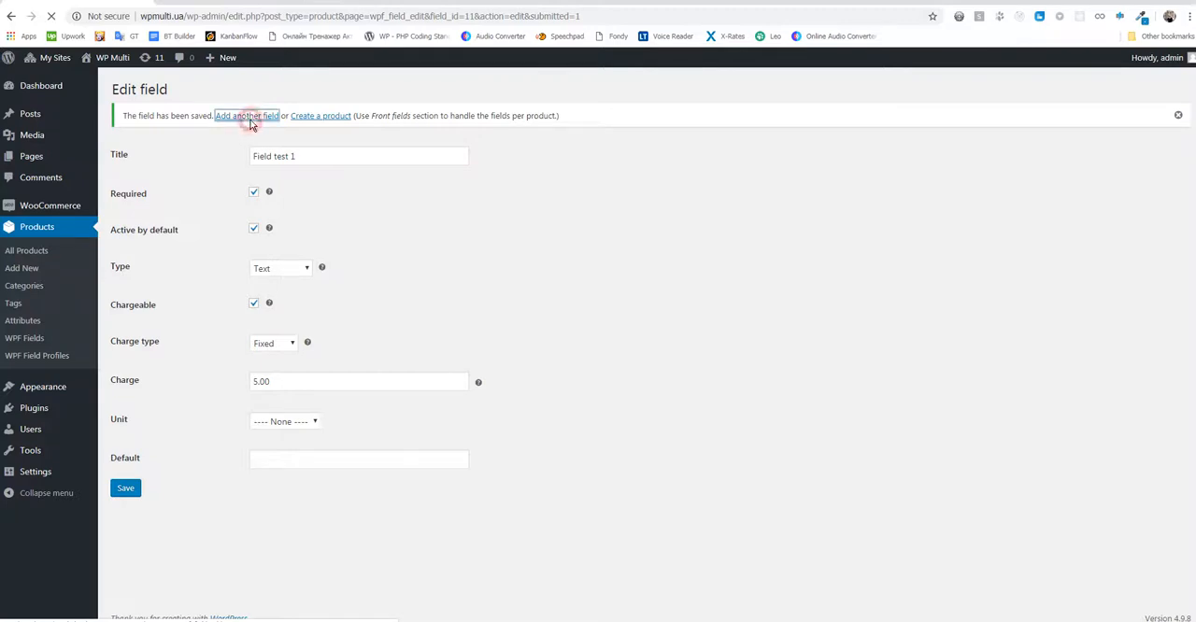
left_click(254, 119)
type("Field test ")
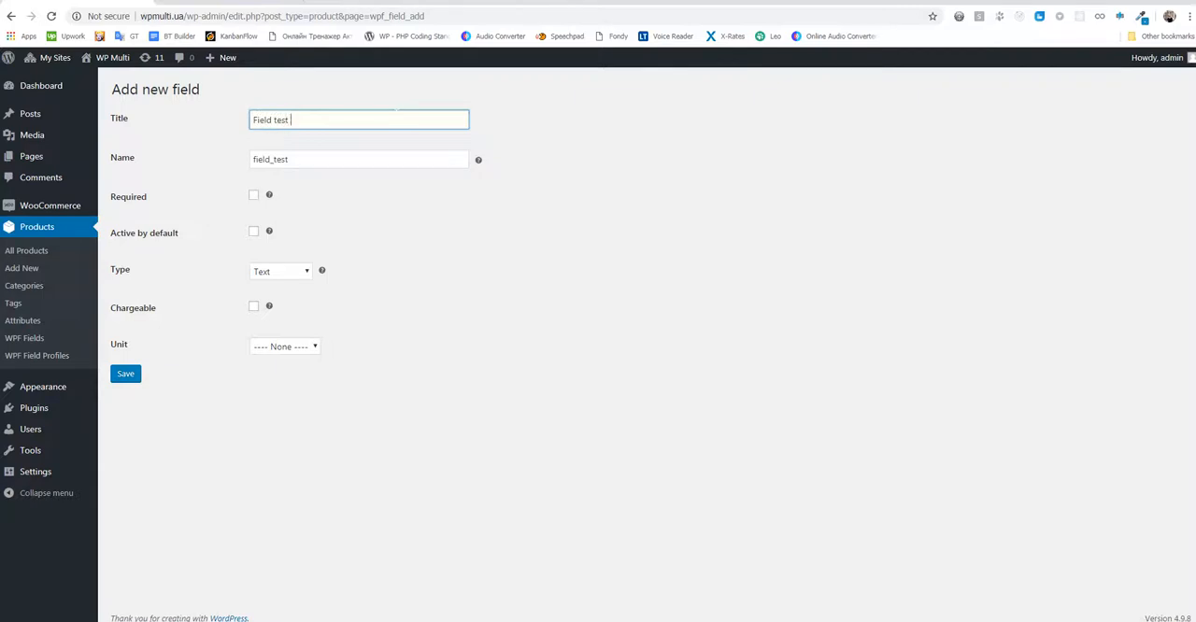
type("2")
- Make the second field active by default and set its type to Radios
left_click(255, 234)
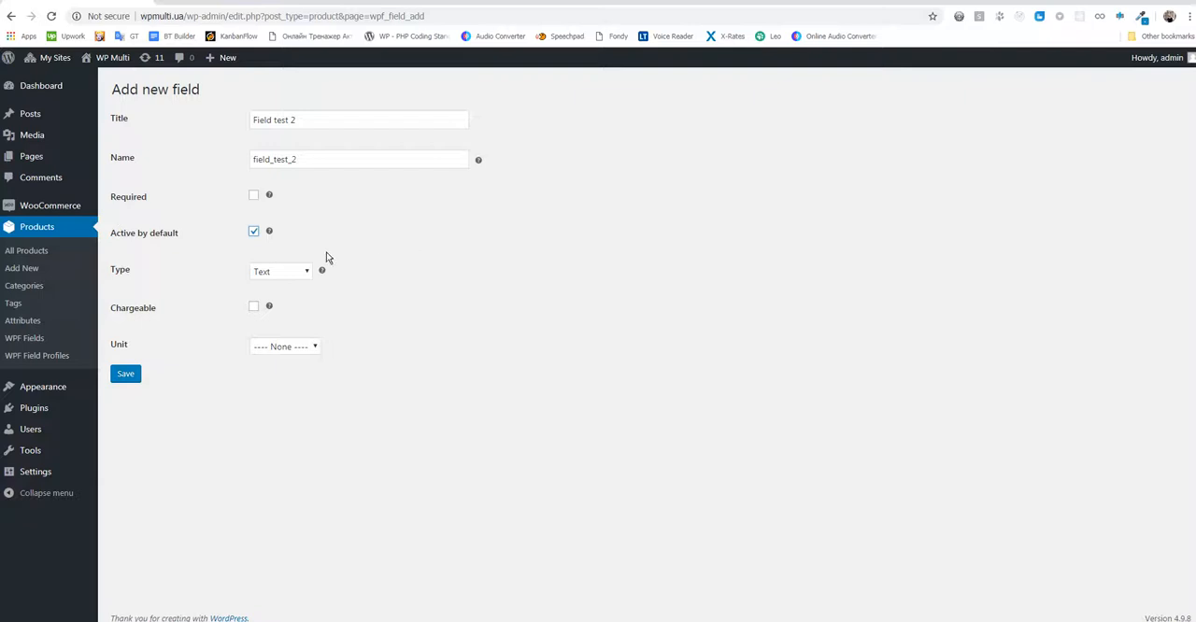
left_click(305, 273)
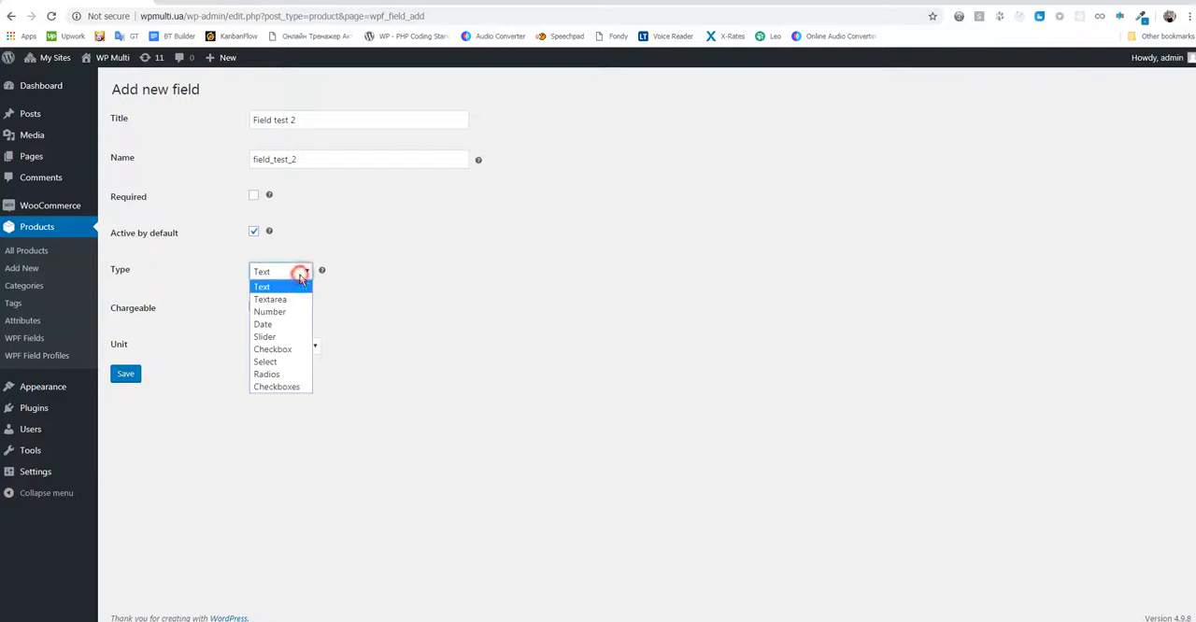
left_click(290, 375)
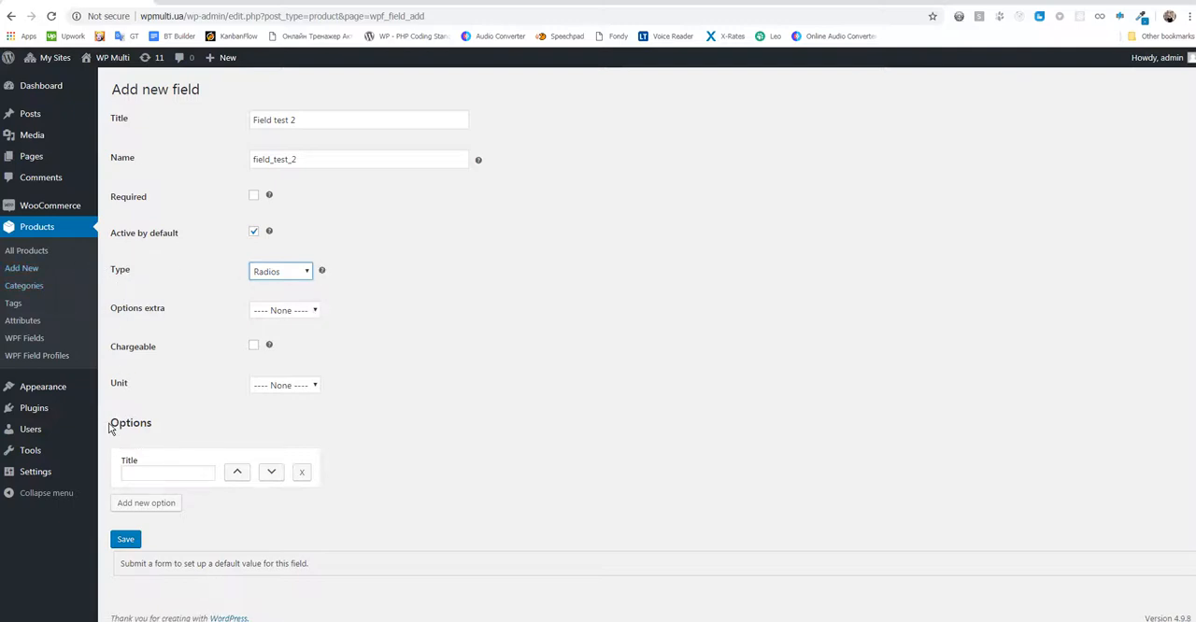
- Add two options to the radio field, titled "Flavor 1" and "Flavor 2"
left_click_drag(109, 427, 208, 510)
left_click(208, 509)
left_click(168, 473)
type("Fl")
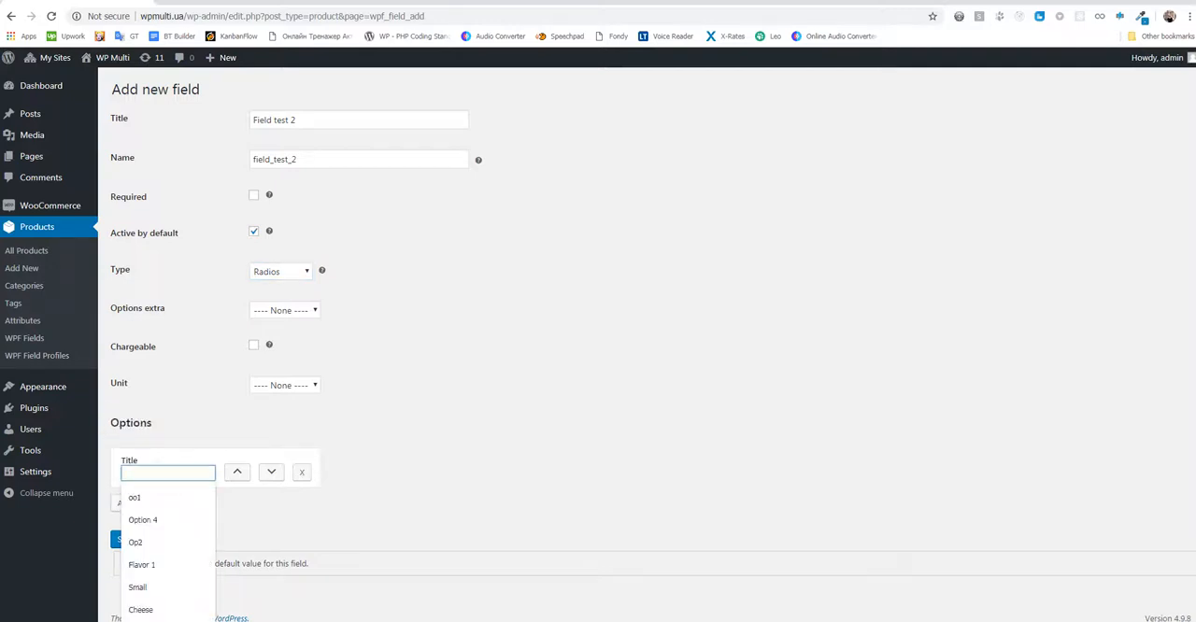
type("avor 1")
left_click(160, 497)
left_click(147, 502)
left_click(152, 518)
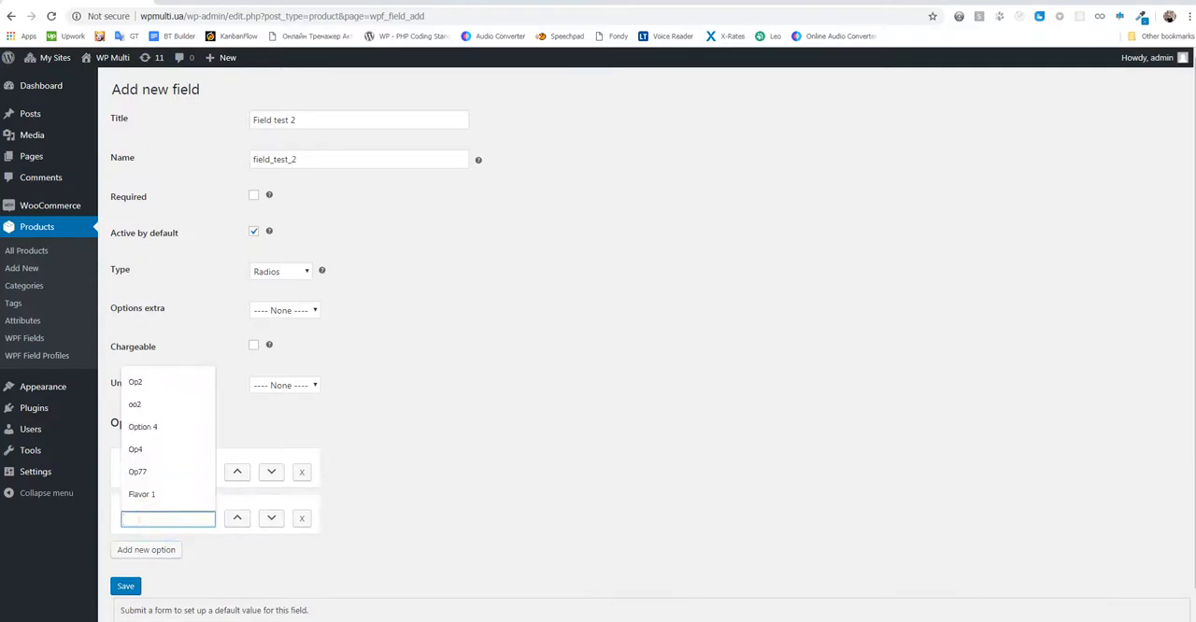
type("F")
left_click(144, 563)
left_click(308, 539)
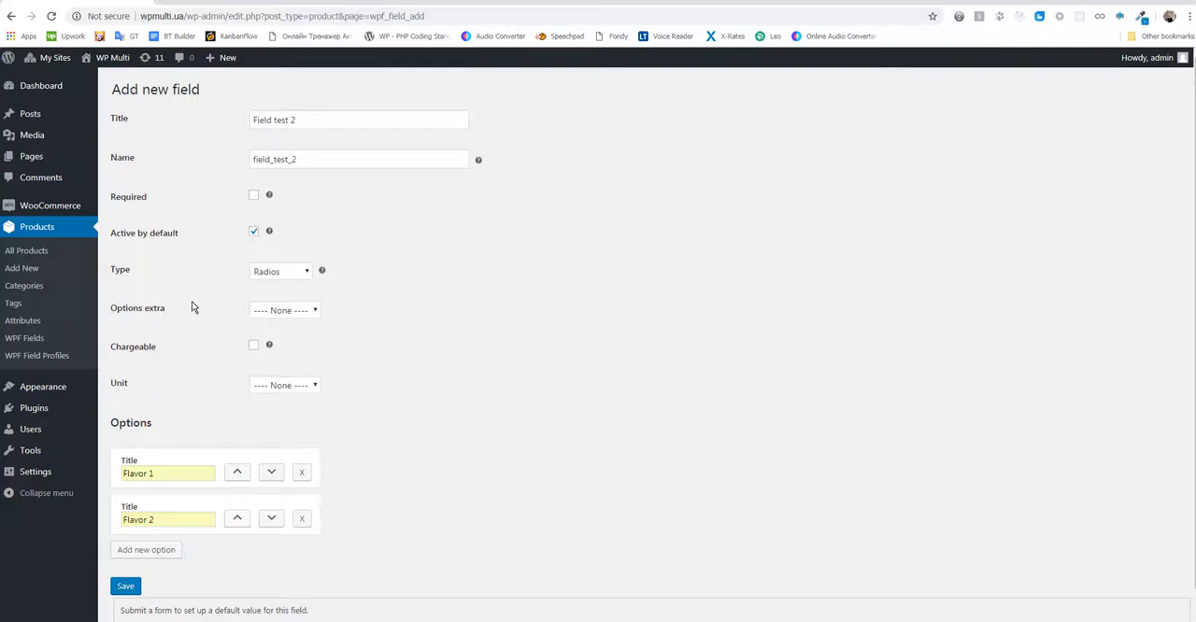
- Try the Image setting for the field's extra options and return it to None
left_click(303, 312)
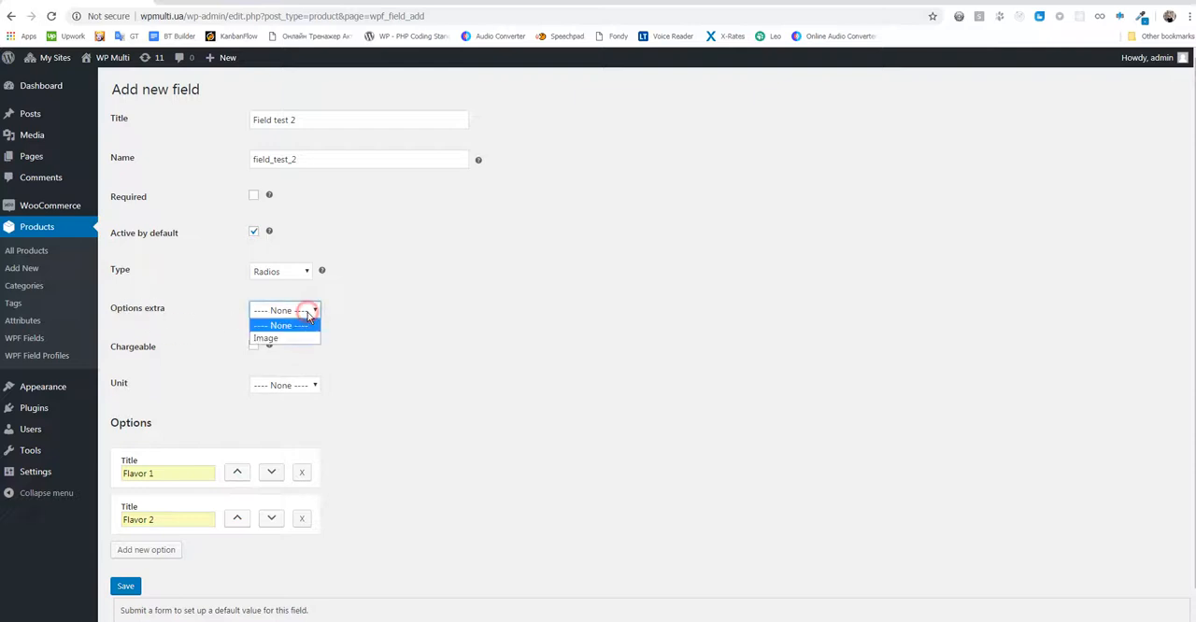
left_click(299, 337)
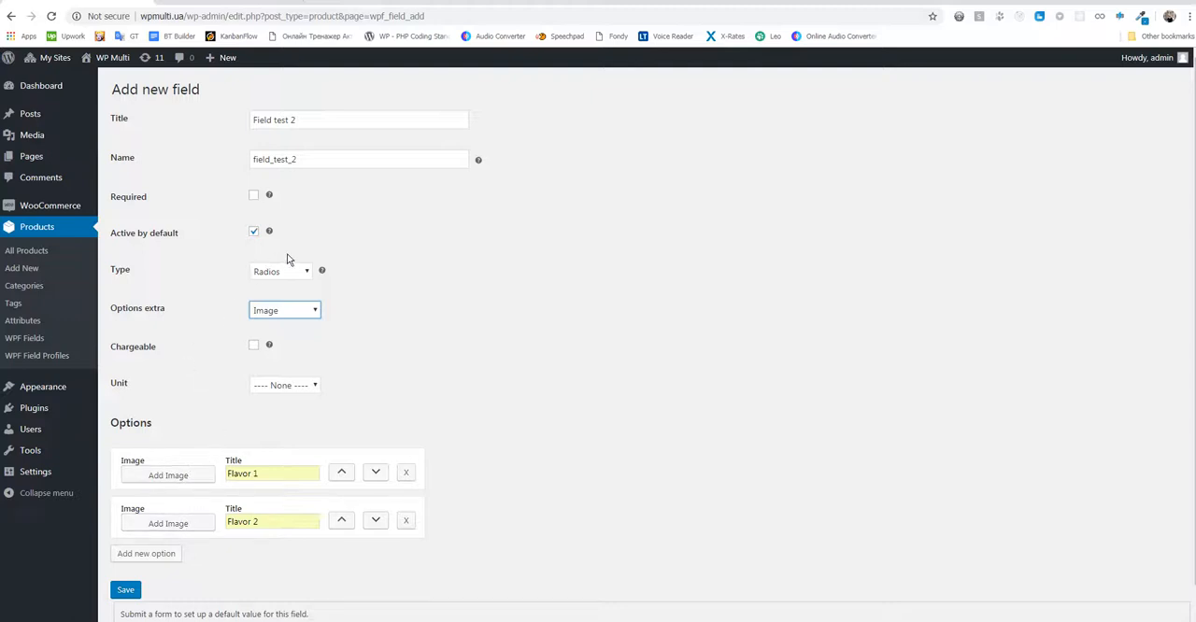
left_click(314, 310)
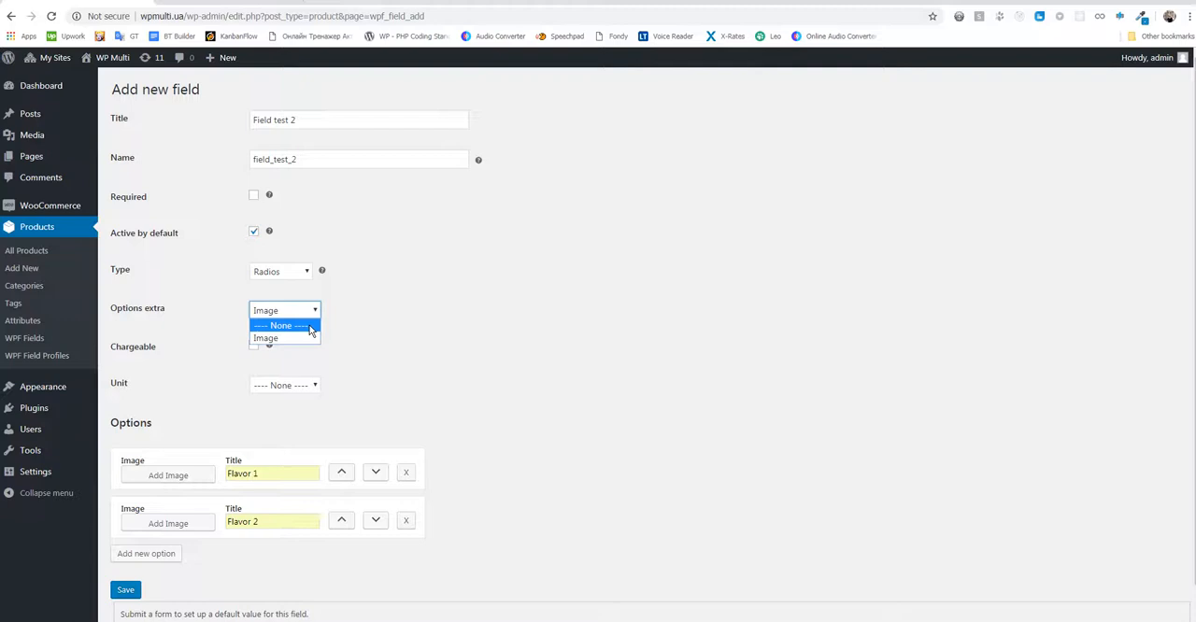
left_click(311, 327)
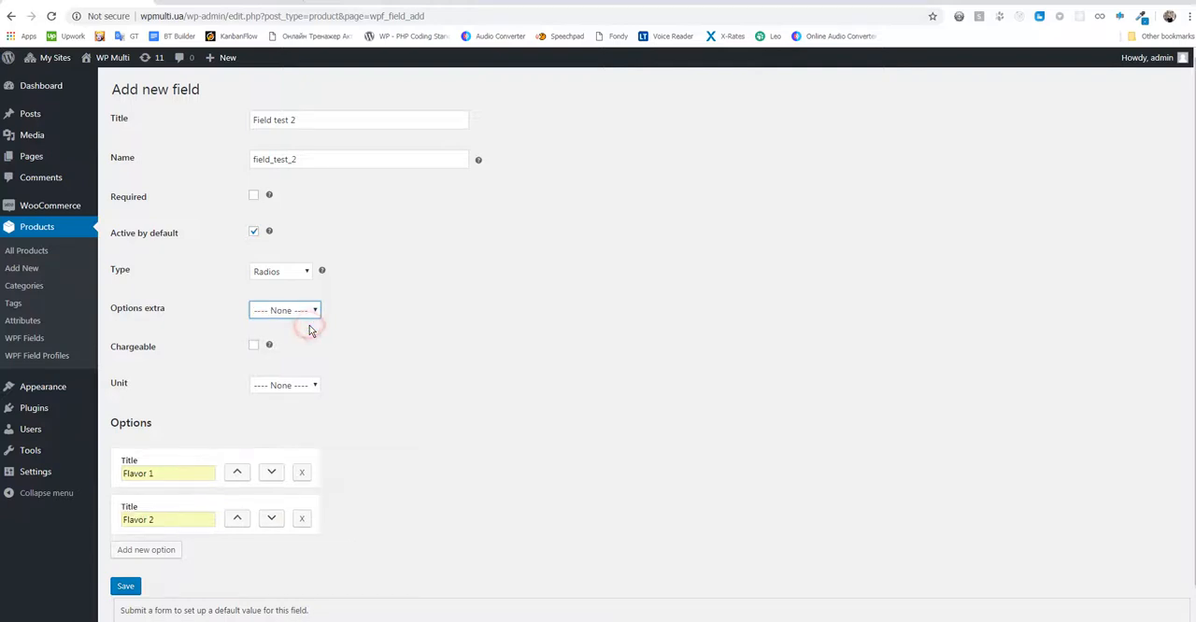
- Make the radio field chargeable and set the charges to 1 for Flavor 1 and 2 for Flavor 2
left_click(152, 351)
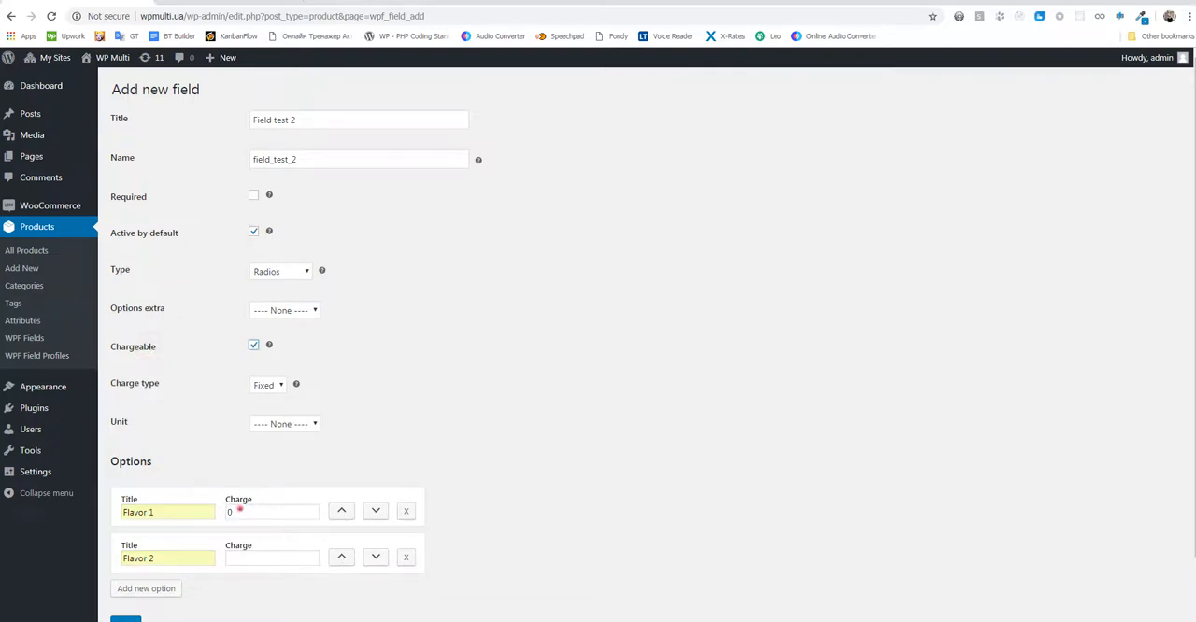
left_click_drag(240, 511, 219, 514)
type("1")
left_click(412, 479)
left_click(259, 558)
type("2")
left_click(467, 457)
- Save the "Field test 2" field and open the list of WPF fields
scroll(390, 405, "down", 1)
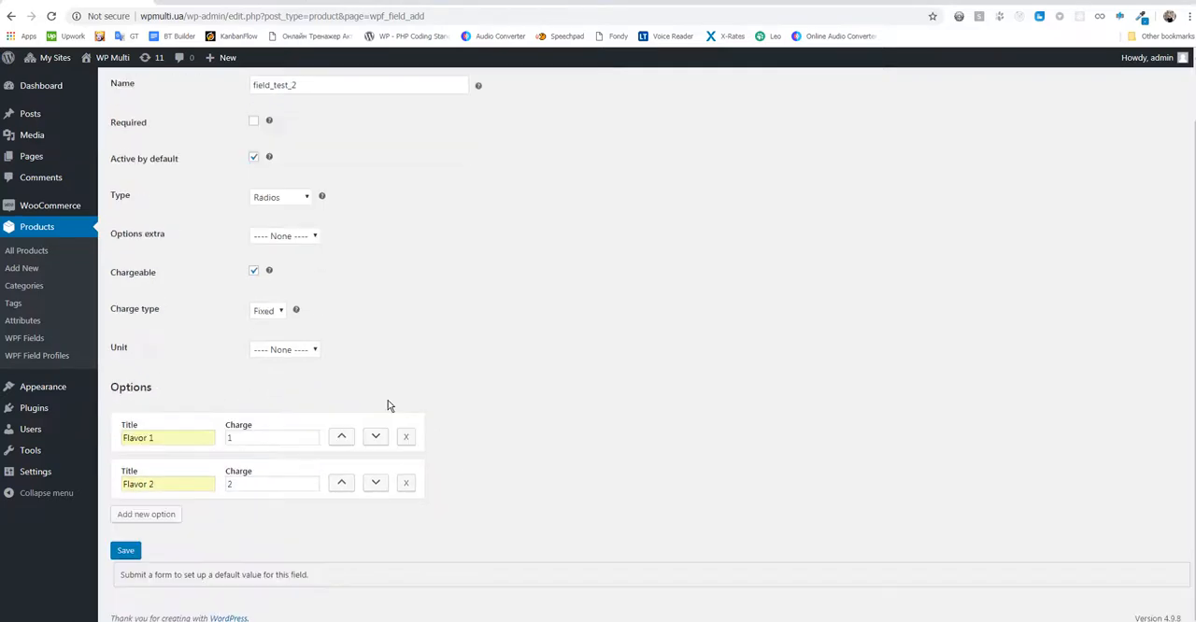
left_click(132, 551)
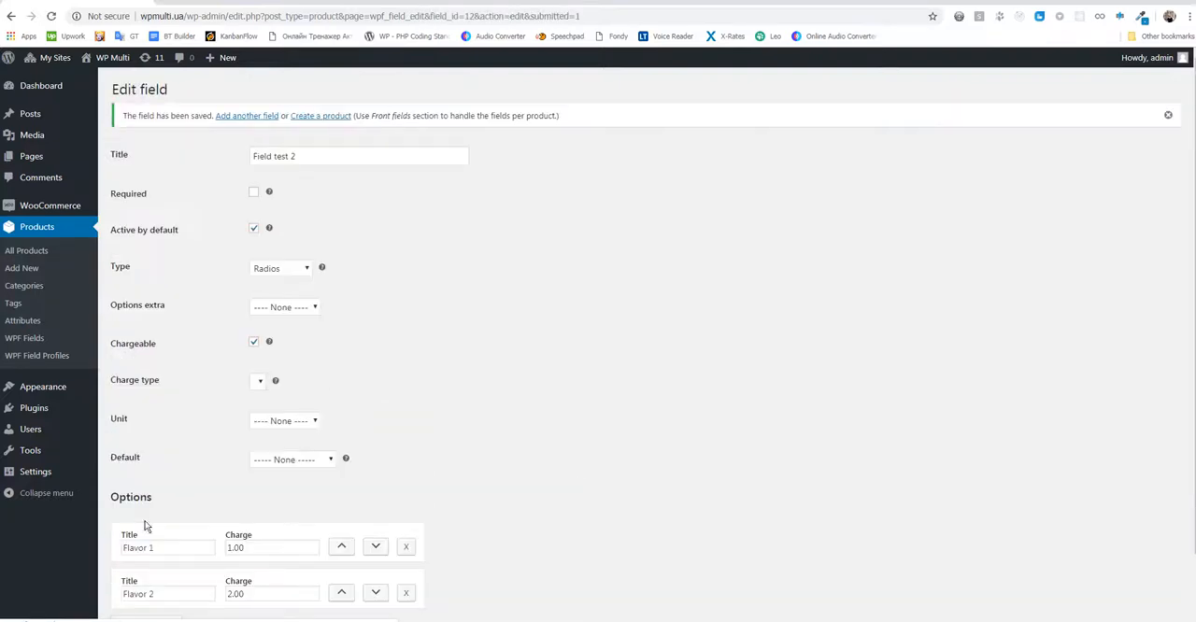
left_click(45, 341)
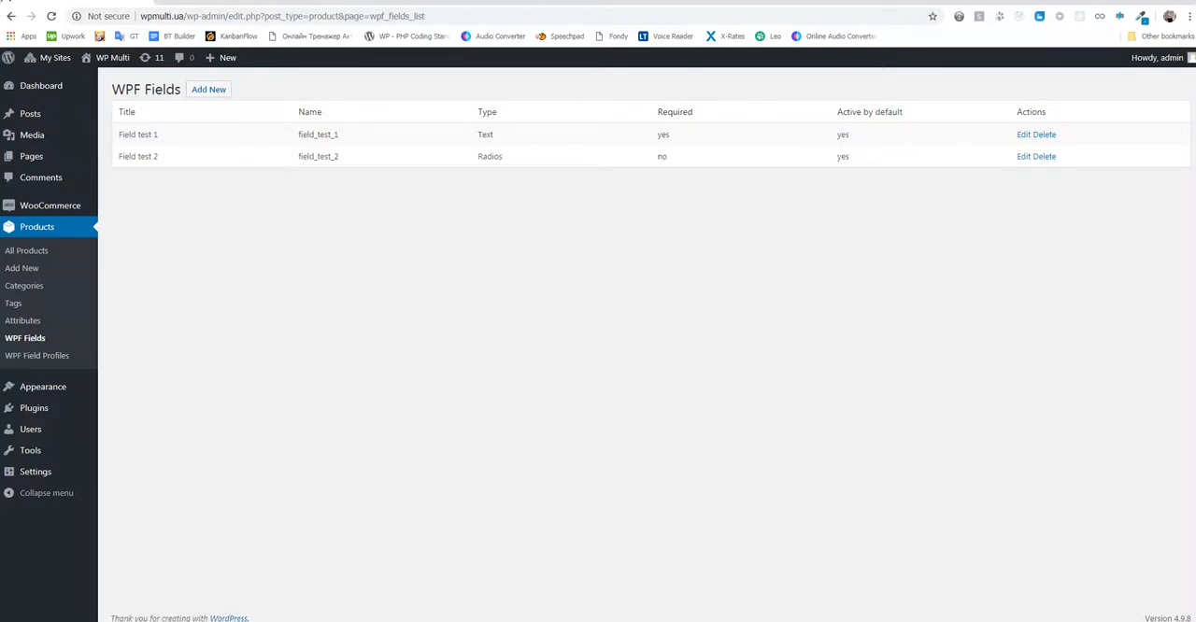
- Reload the First product shop page and examine the custom fields, their charges and the required marker
left_click(195, 8)
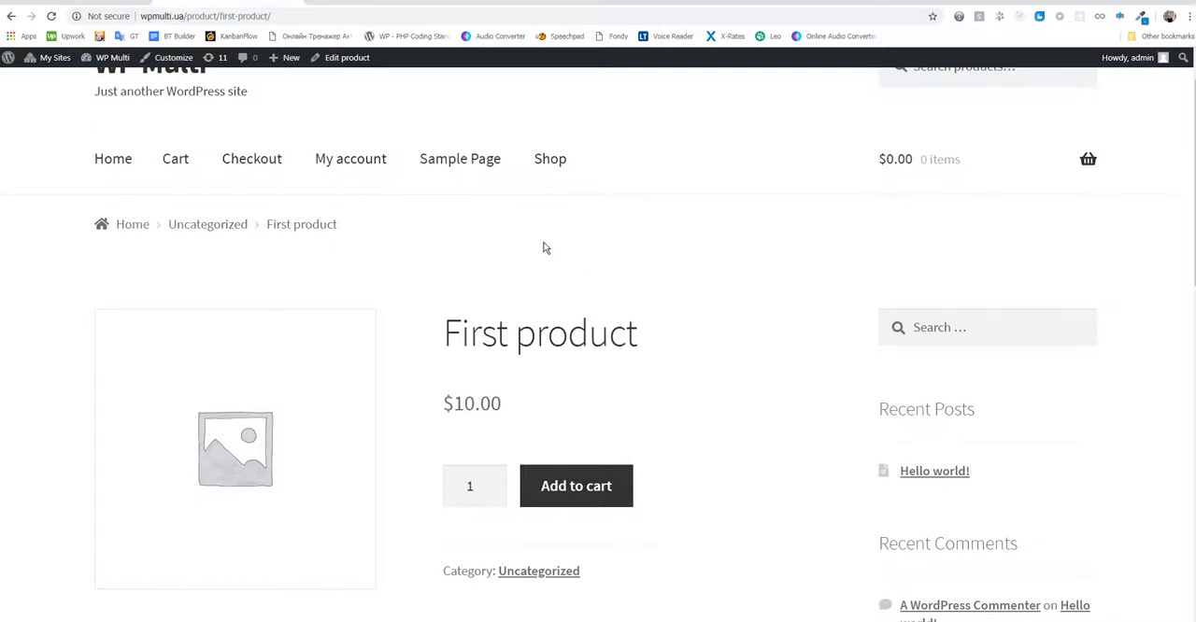
key("F5")
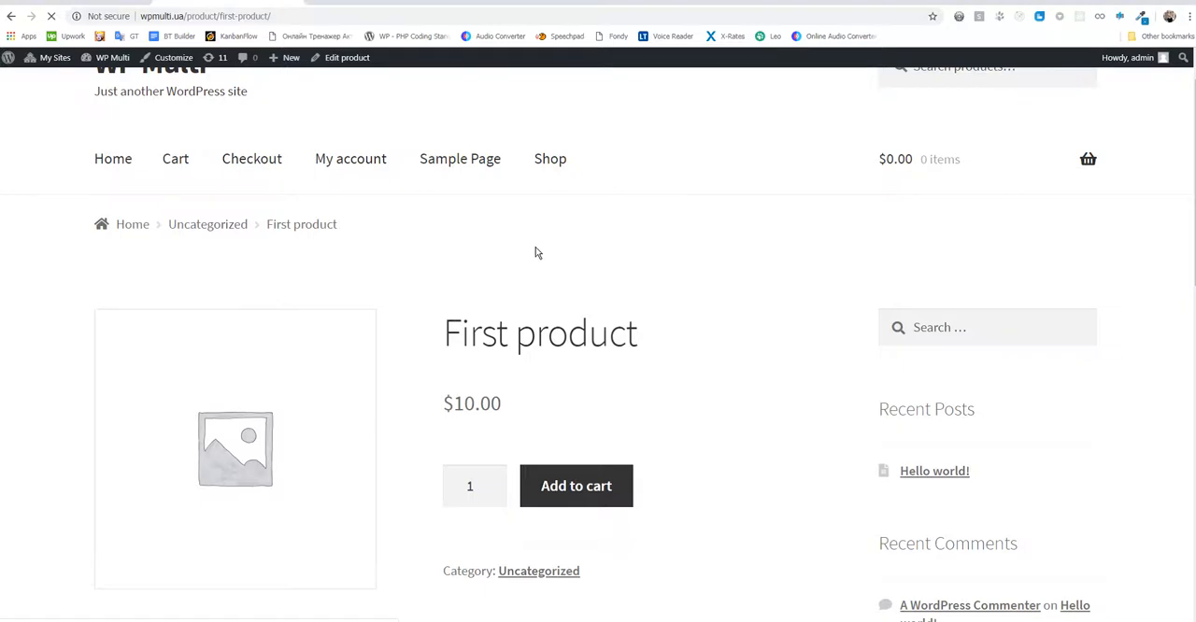
scroll(531, 239, "down", 1)
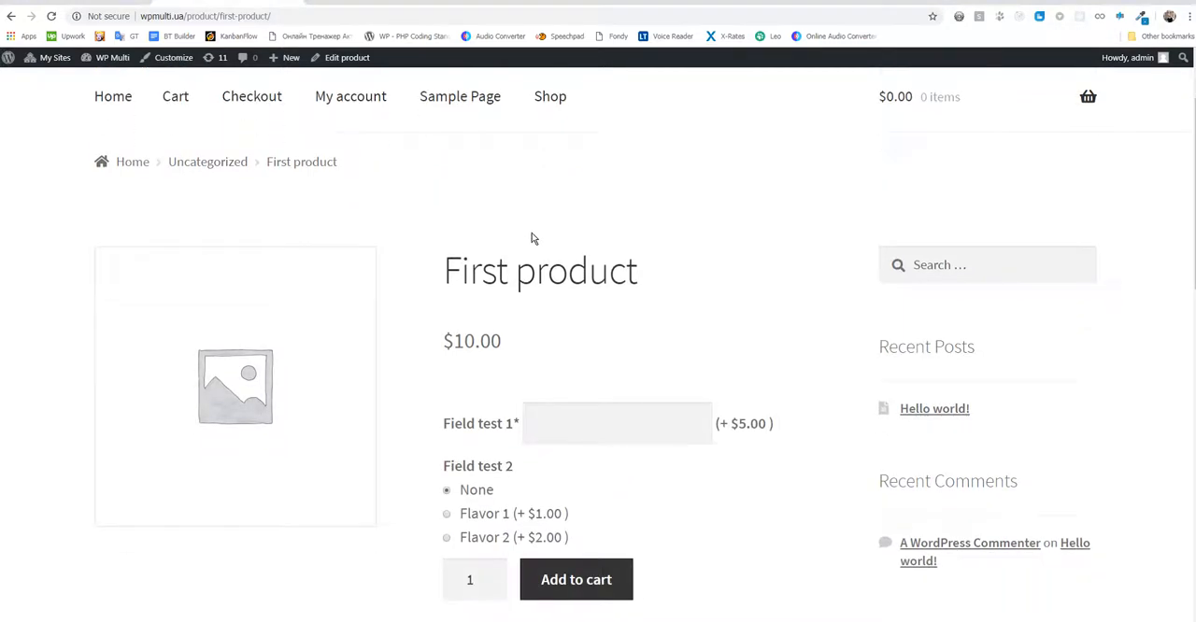
left_click_drag(446, 426, 785, 440)
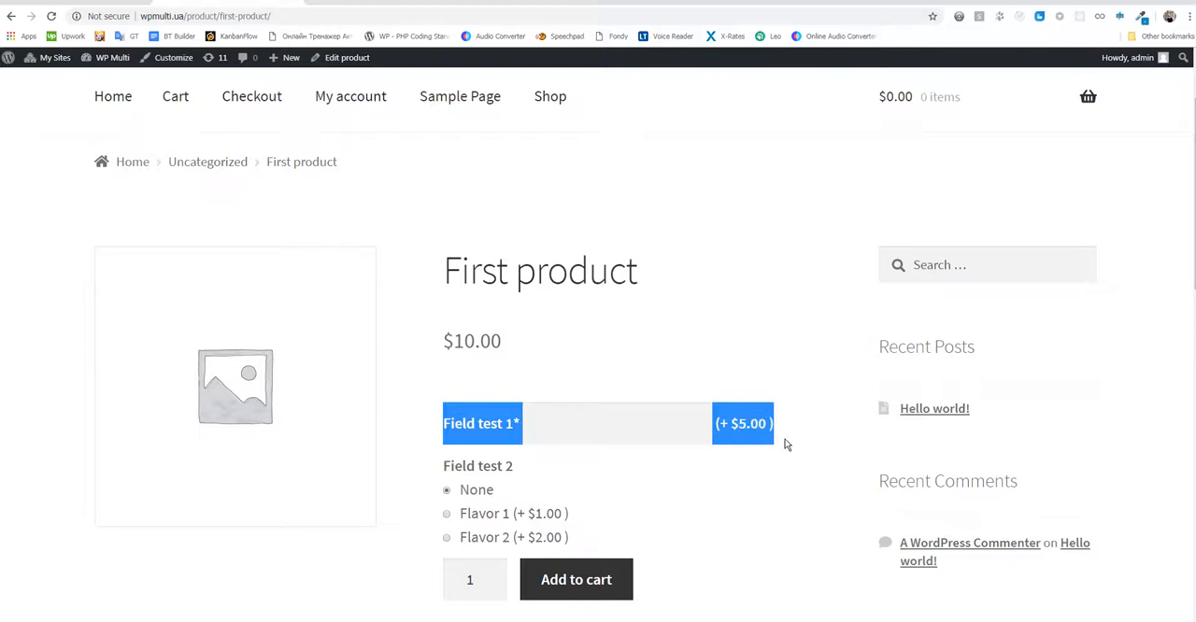
left_click(785, 440)
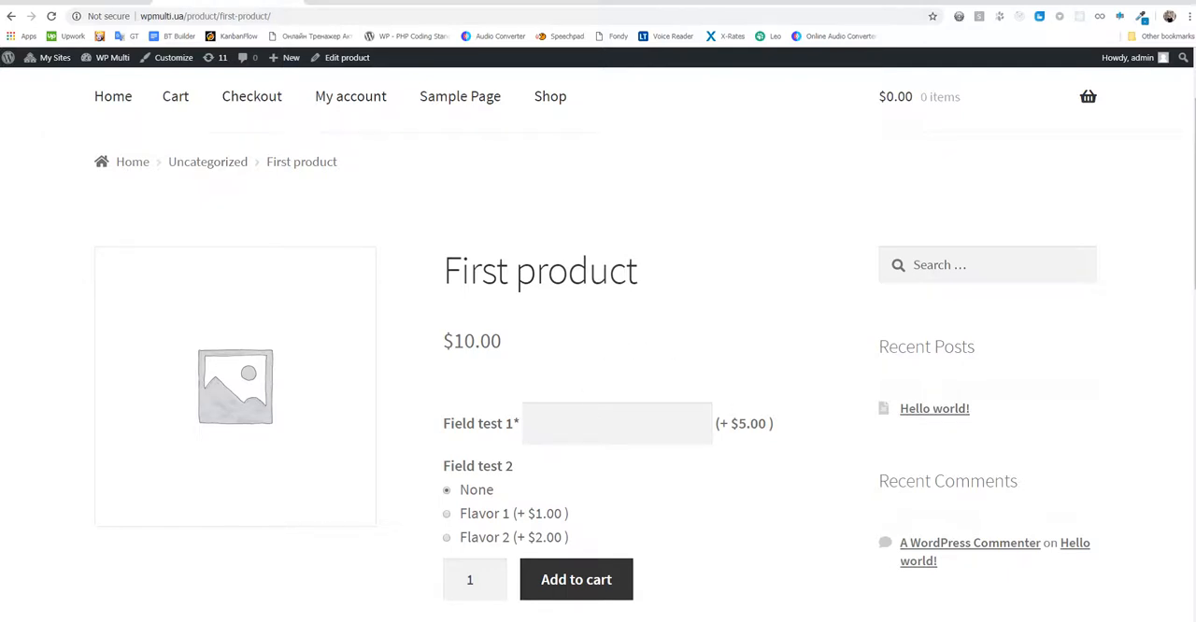
left_click(518, 424)
left_click_drag(519, 423, 515, 425)
left_click(571, 369)
- Try to add First product to the cart with the required "Field test 1" left empty and read the resulting notice
left_click(603, 594)
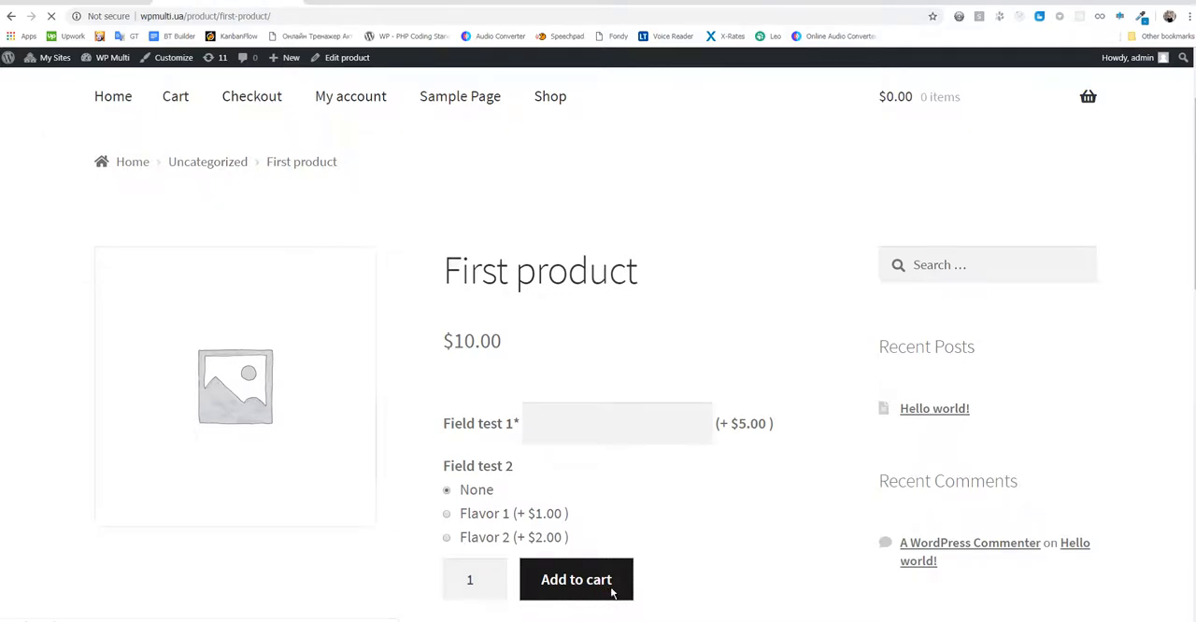
scroll(566, 533, "down", 2)
mouse_move(942, 118)
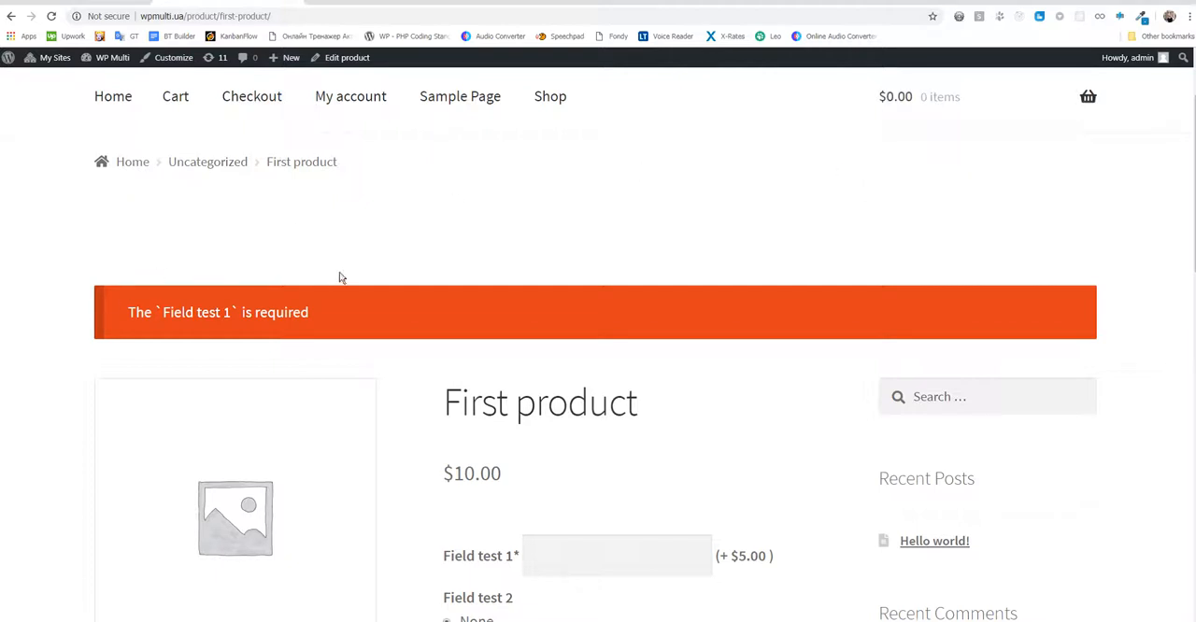
left_click_drag(119, 313, 361, 326)
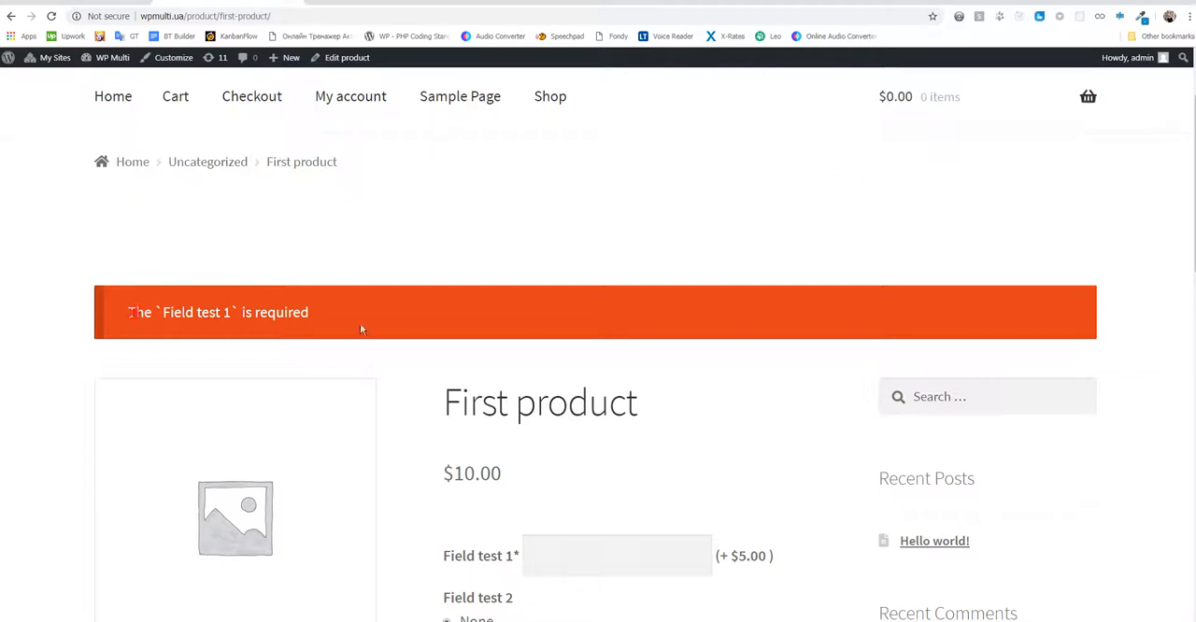
left_click(411, 447)
- Fill in "Field test 1" on the product page with "Test data"
scroll(416, 448, "down", 1)
scroll(416, 449, "down", 2)
left_click(577, 352)
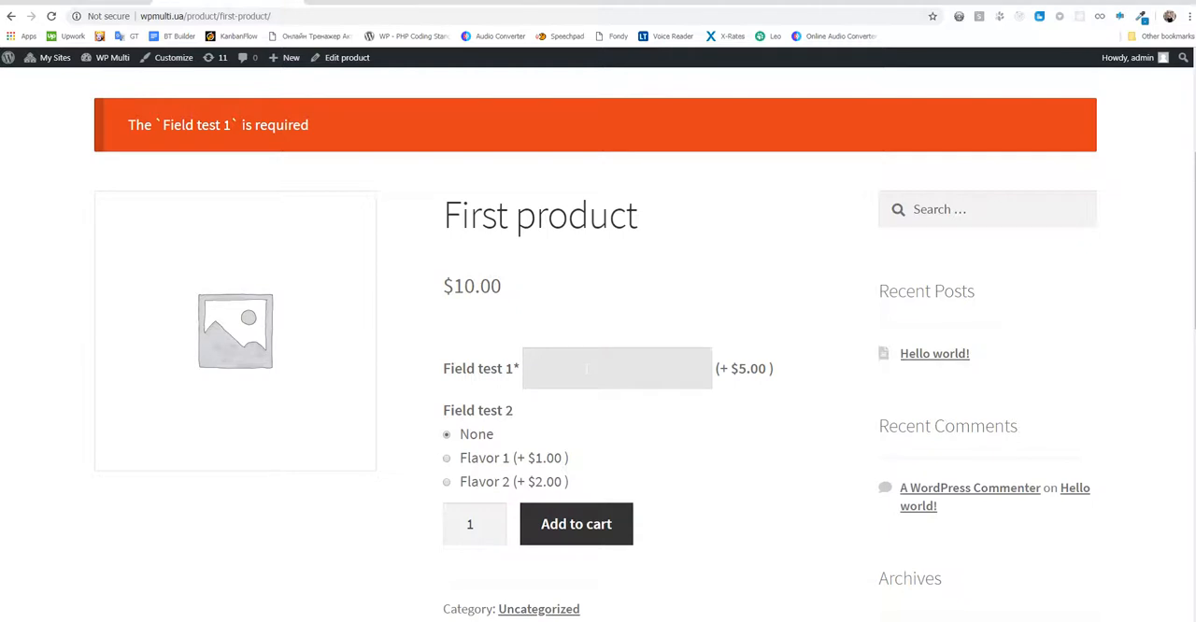
type("Test data")
left_click(660, 432)
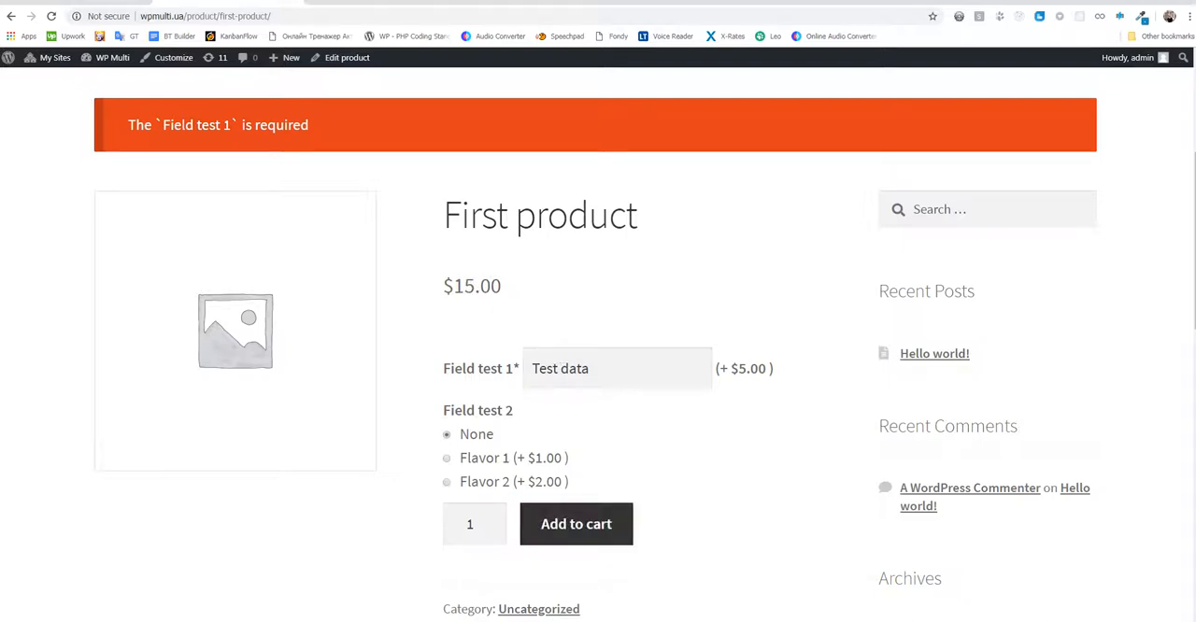
- Choose Flavor 2 for "Field test 2" and add First product to the cart
mouse_move(435, 289)
left_mouse_down()
mouse_move(510, 290)
mouse_move(443, 288)
left_mouse_up()
left_click(523, 307)
left_click(529, 306)
left_click(482, 481)
left_click(600, 537)
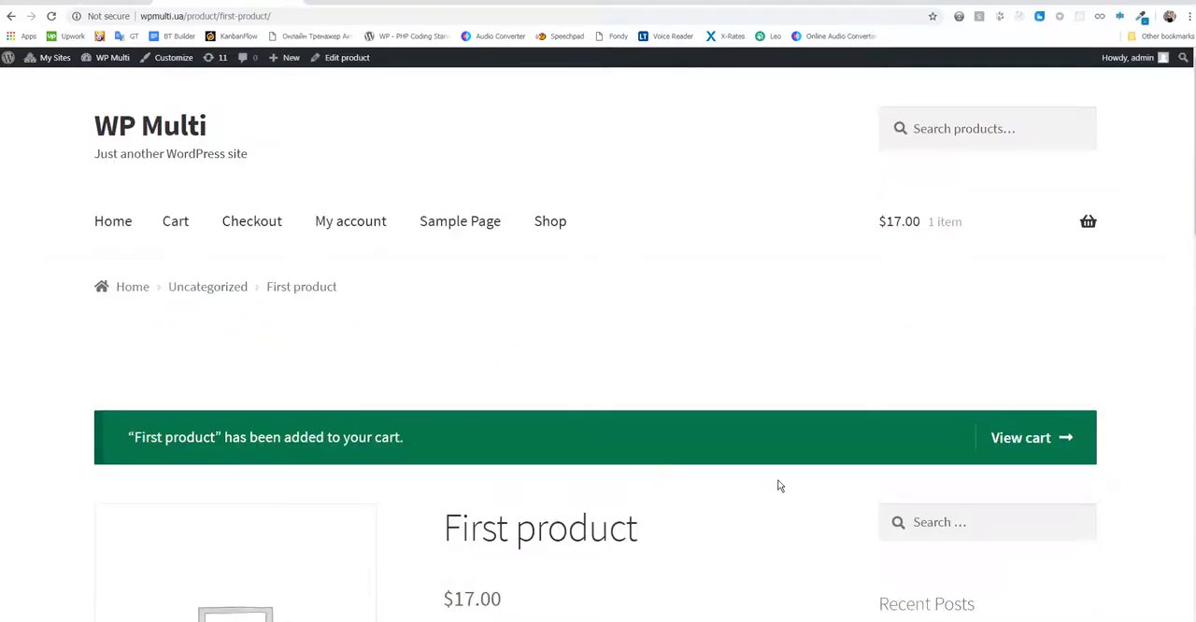
- Examine the cart preview for the product's base price, both custom field charges and the combined item price
mouse_move(893, 242)
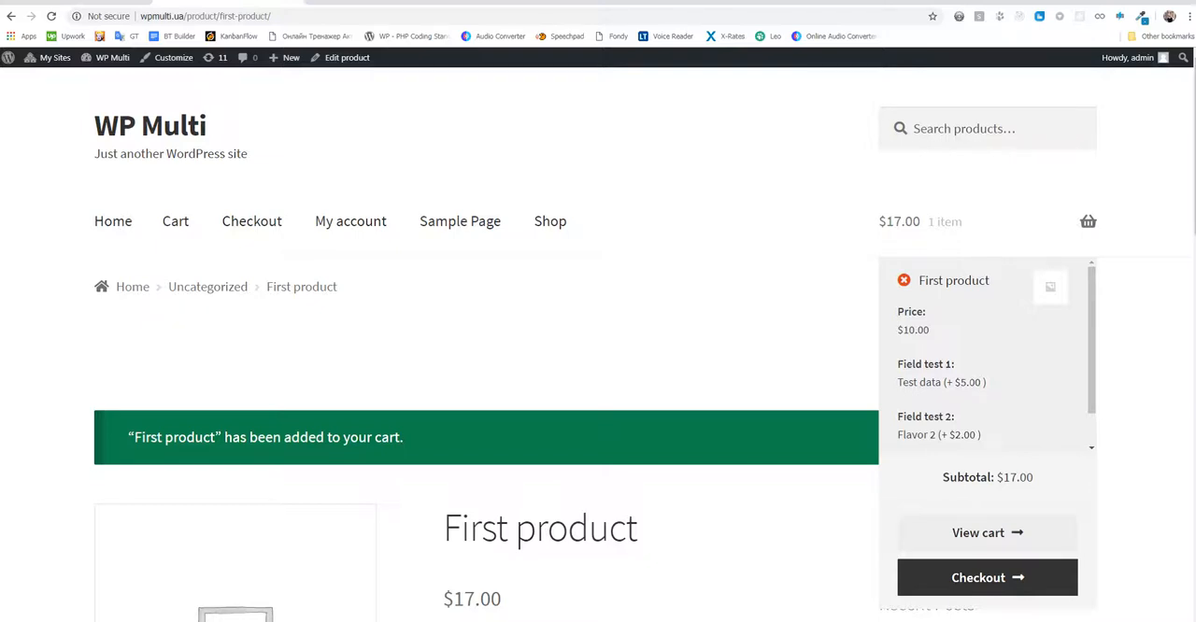
left_click_drag(898, 382, 954, 382)
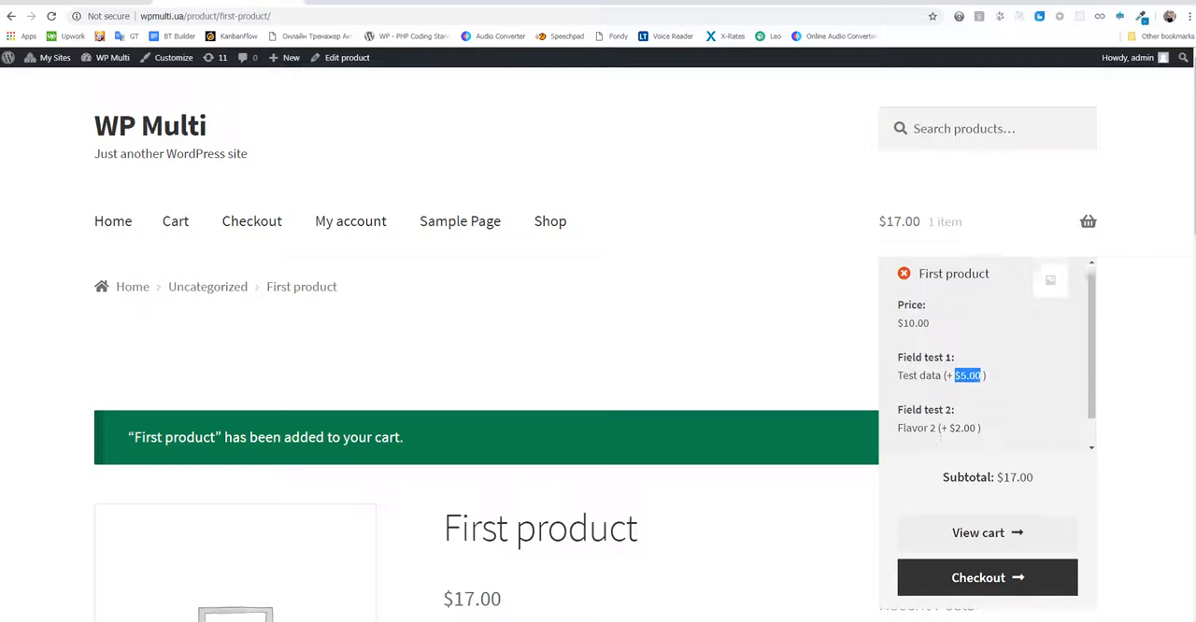
scroll(967, 375, "down", 1)
left_click_drag(950, 394, 976, 395)
scroll(972, 393, "down", 1)
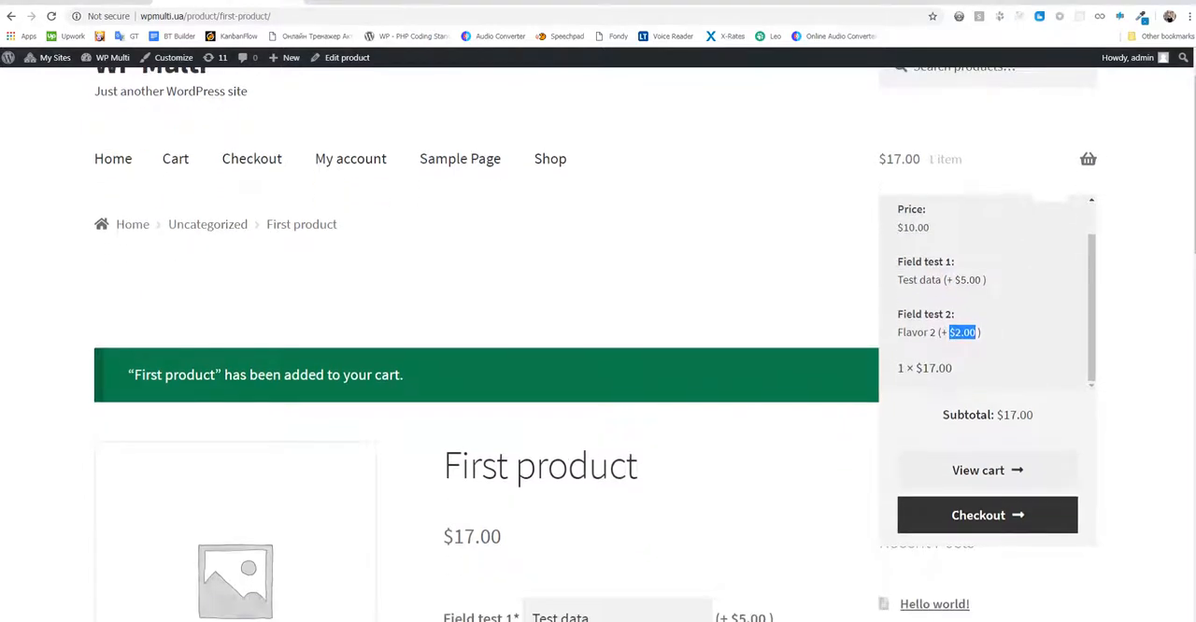
left_click_drag(952, 370, 922, 370)
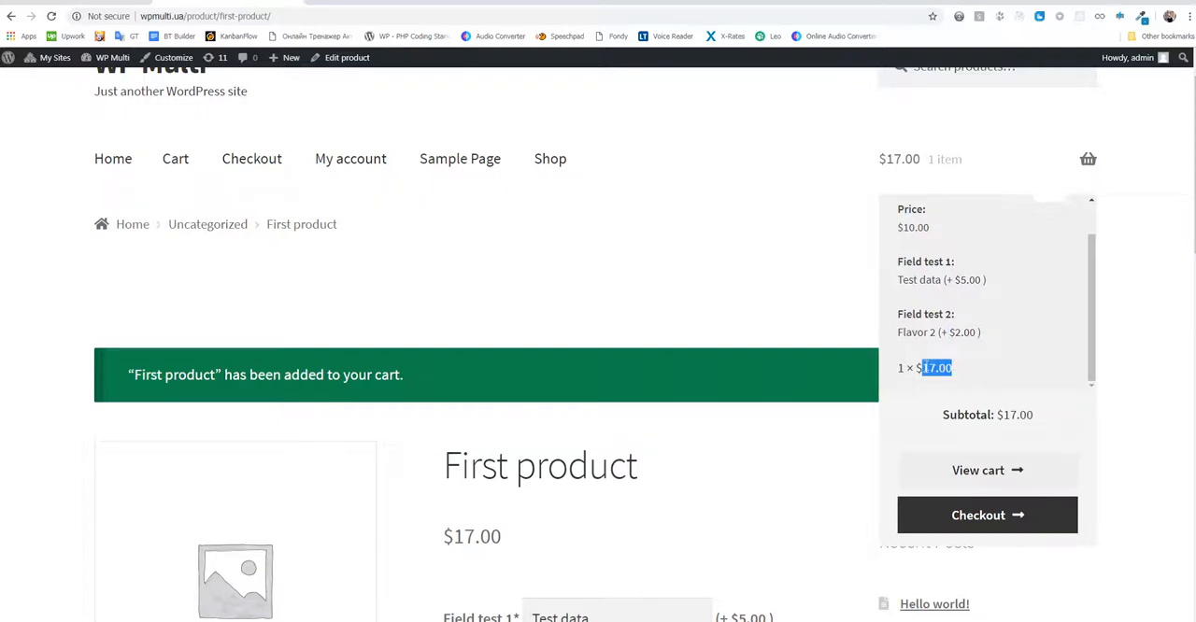